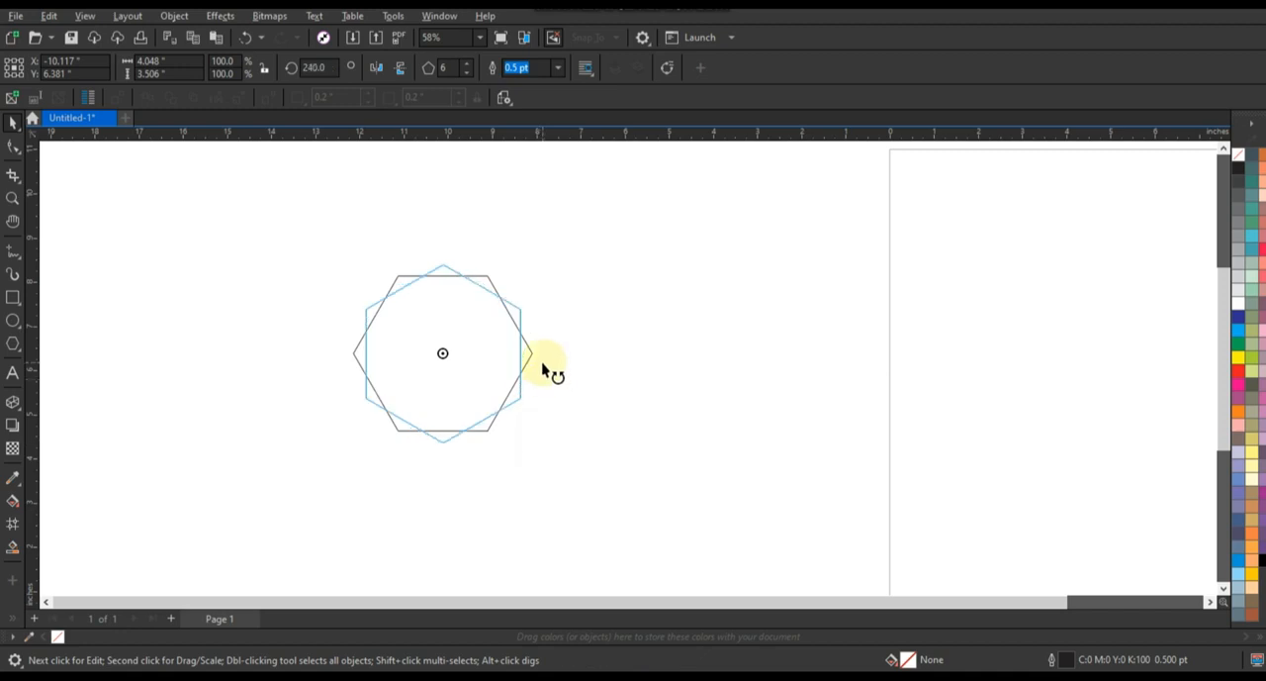
Rotate the hexagon so a corner points upward and widen it horizontally to about 4.32 inches.
left_click(586, 380)
left_click(458, 367)
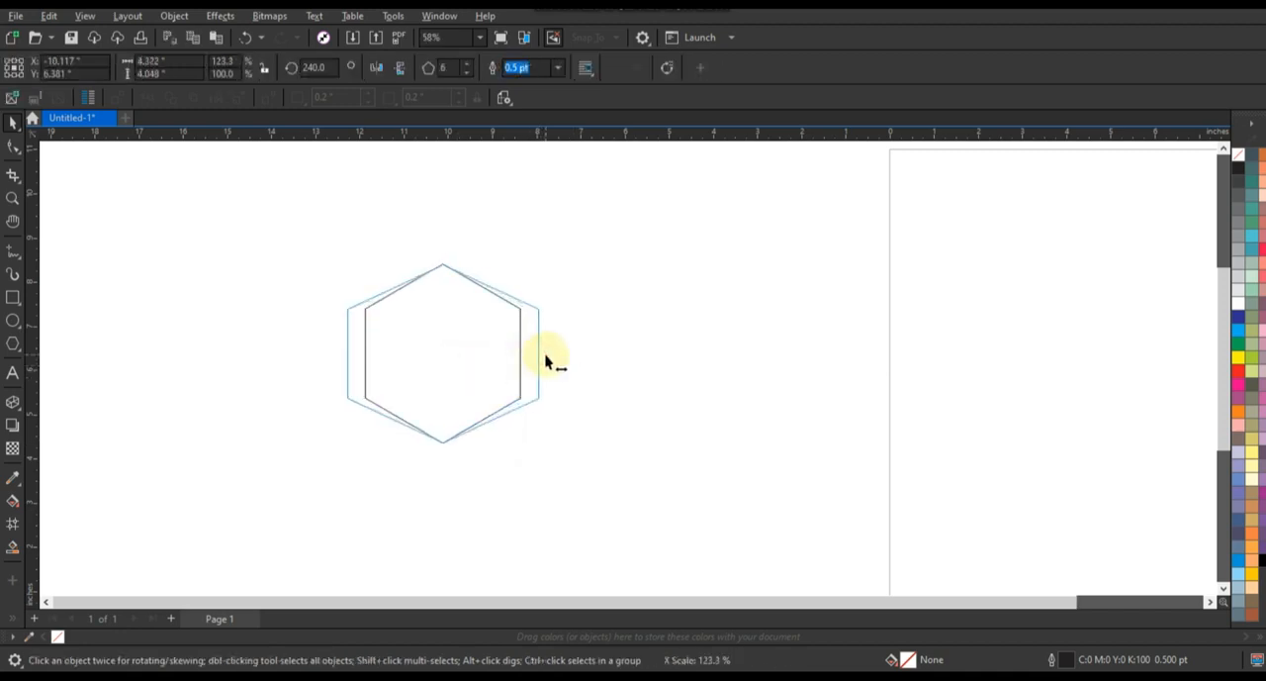
left_click(622, 376)
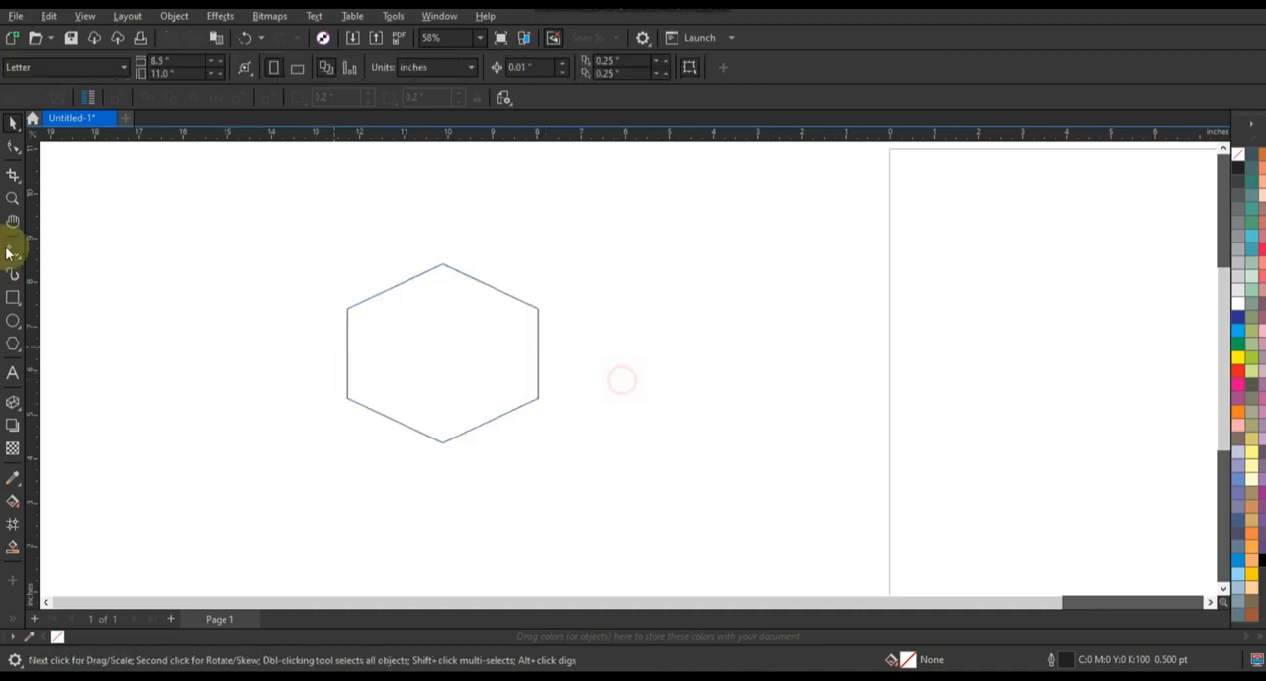
Add the artistic text EDINBOX beside the hexagon.
left_click(12, 197)
left_click_drag(220, 235, 659, 482)
left_click(13, 374)
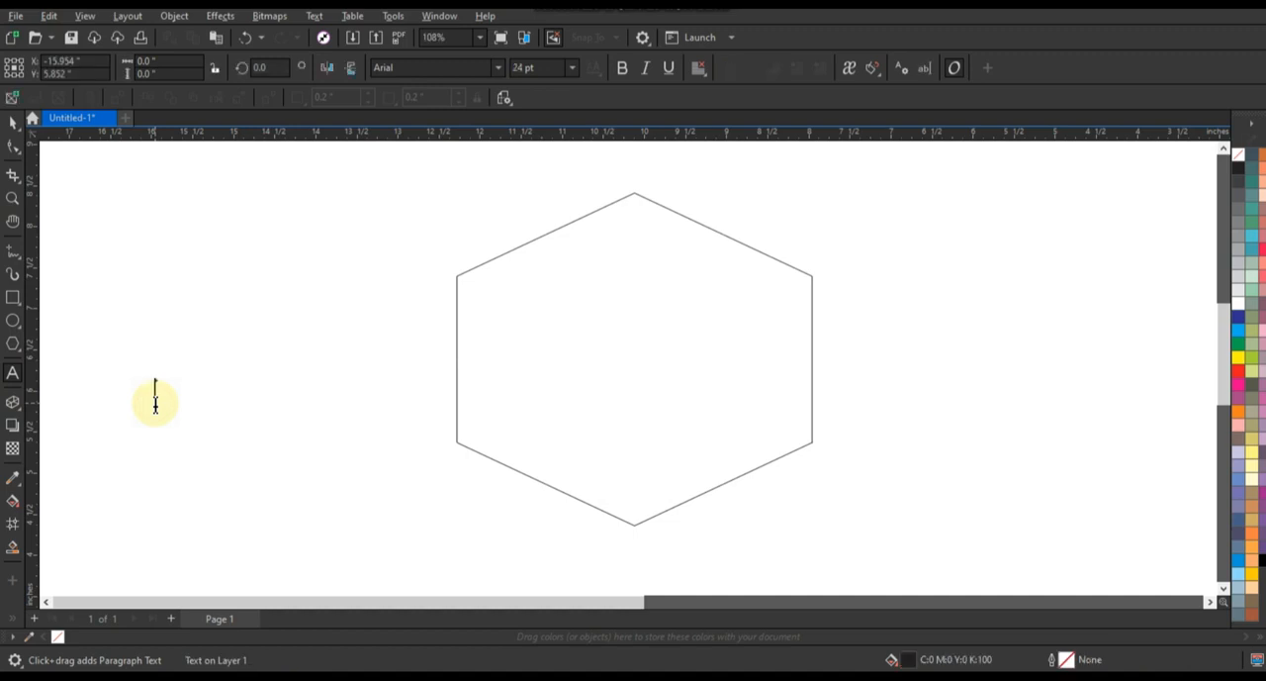
type("EDINBOX")
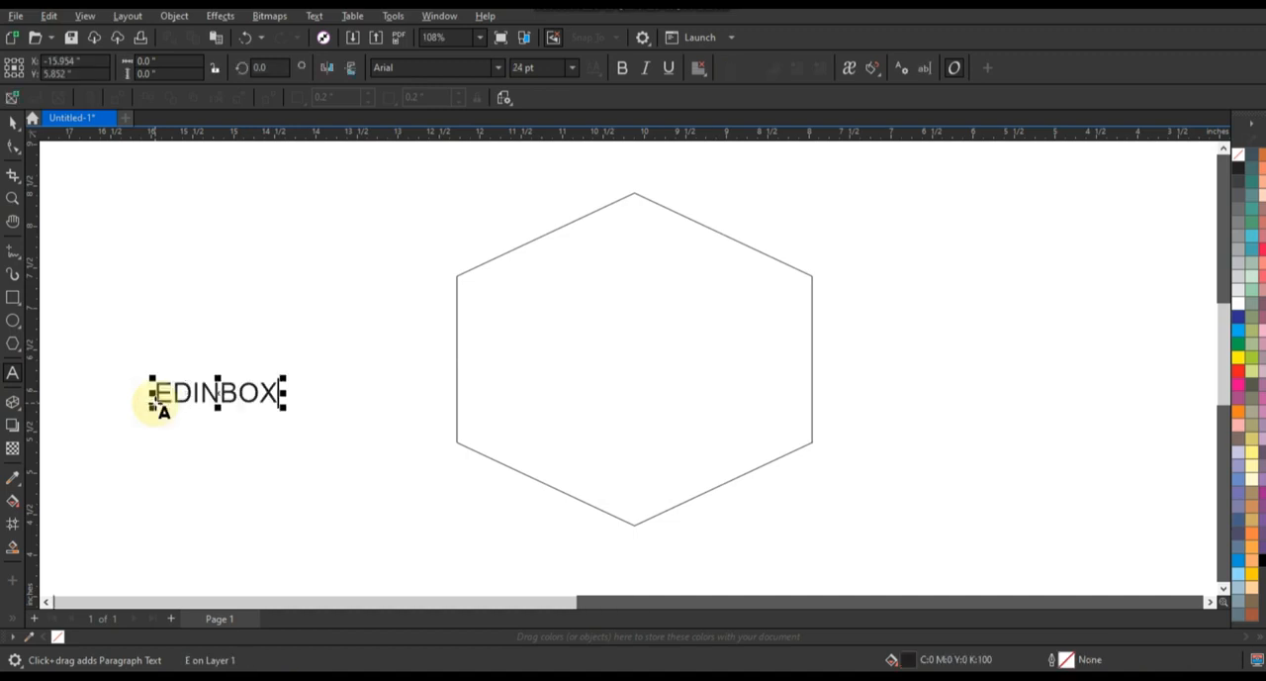
Set the EDINBOX text to Swis721 Cn BT Bold and enlarge it to about 64 pt.
left_click(13, 121)
left_click(498, 67)
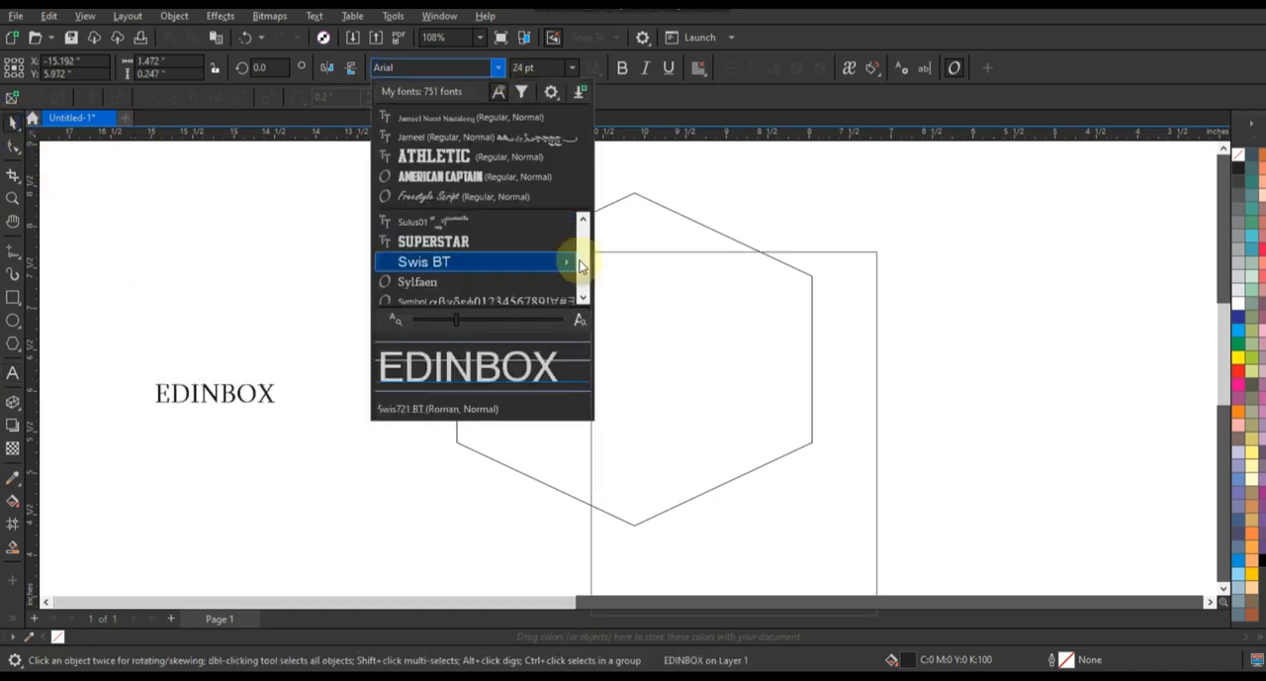
mouse_move(568, 261)
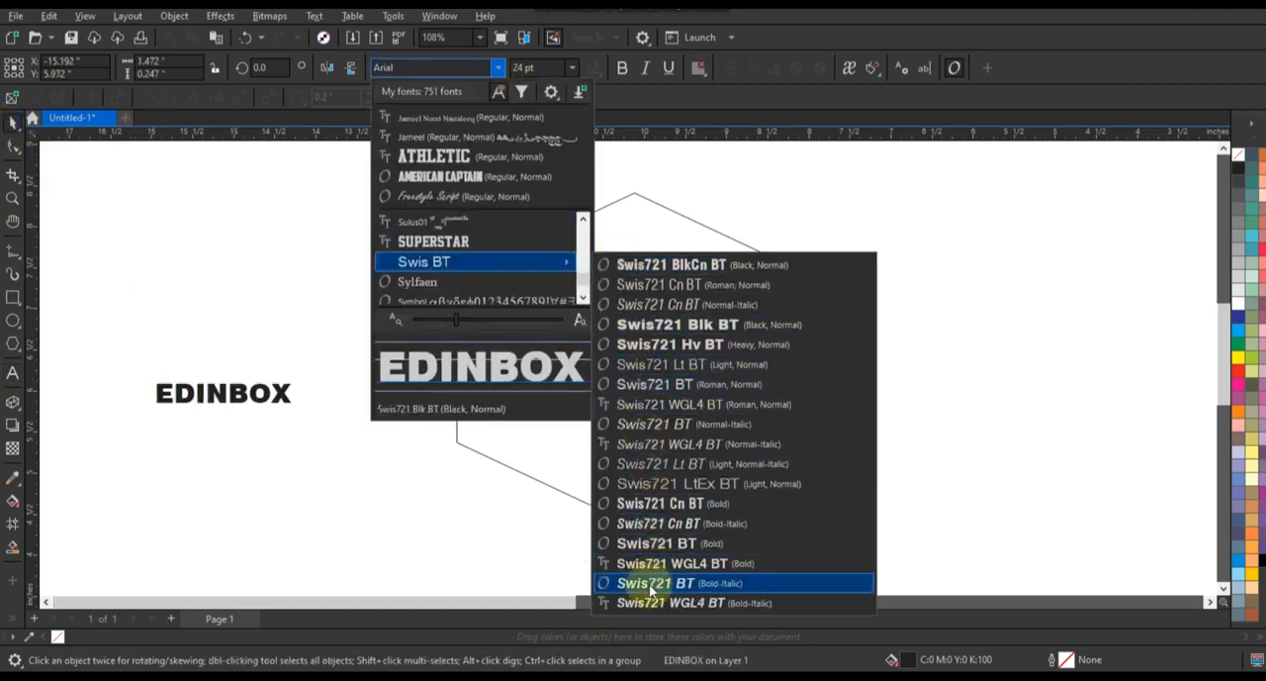
left_click(641, 513)
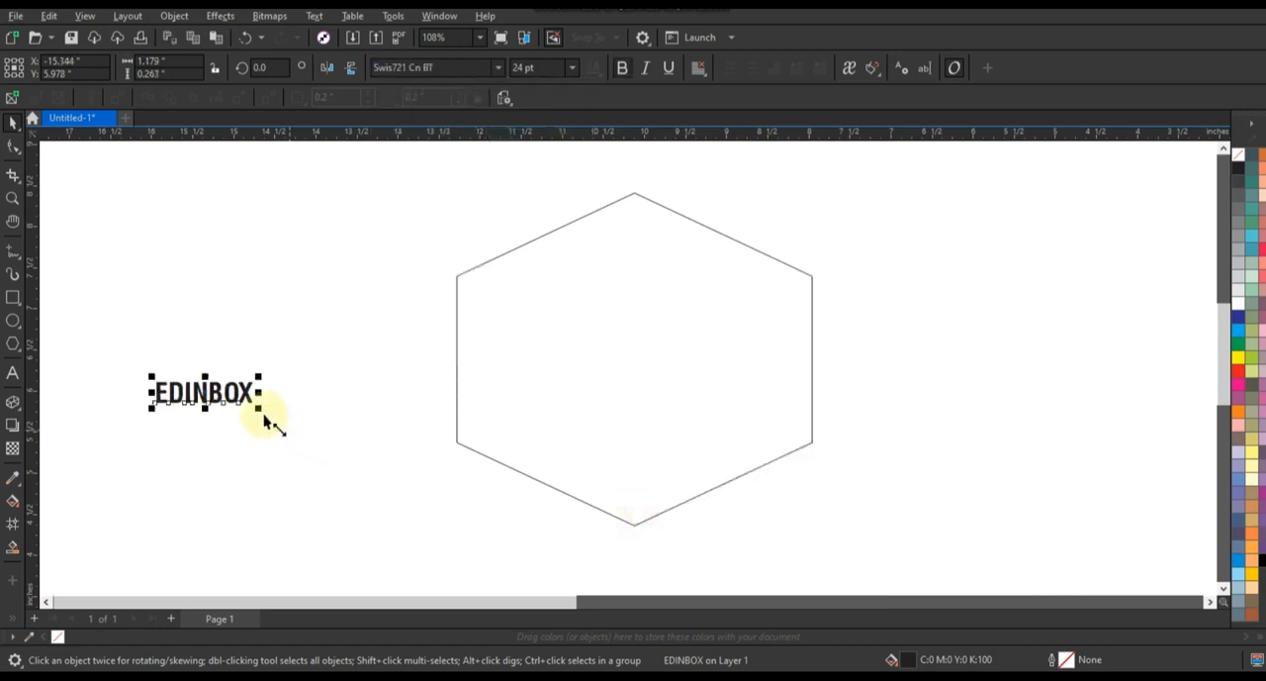
left_click_drag(260, 406, 425, 485)
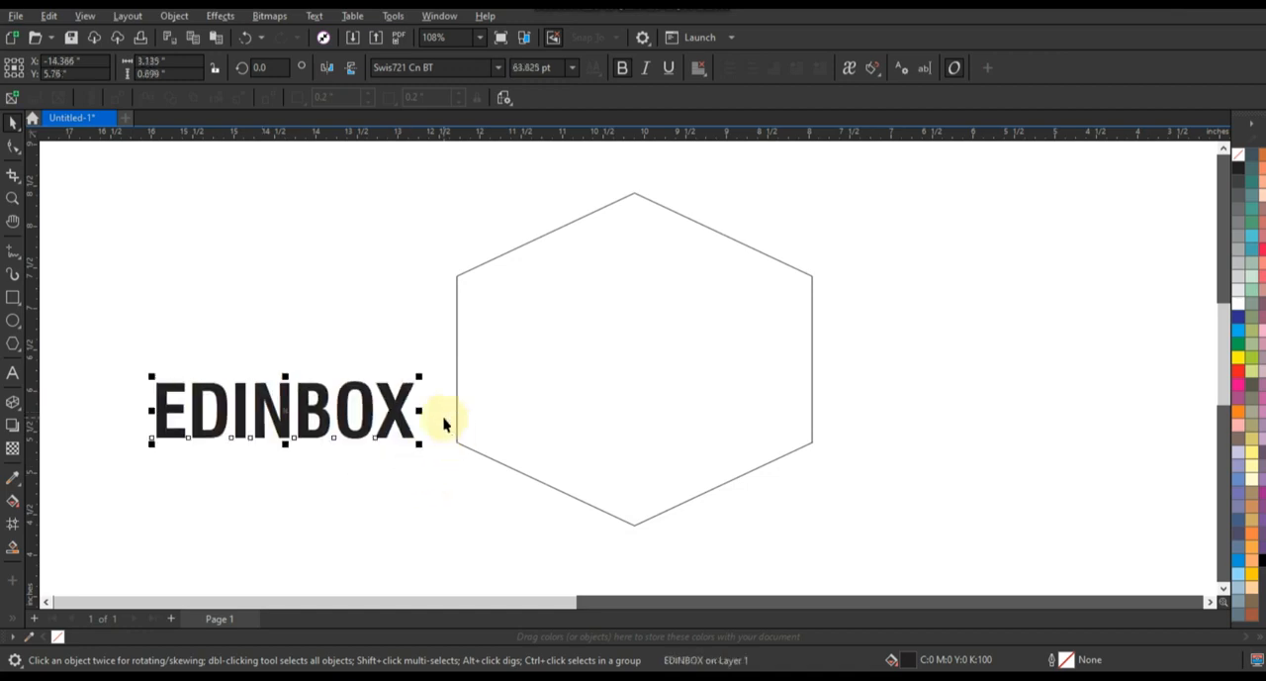
Tighten the letter spacing of EDINBOX and fit the text across the hexagon's full width at about 99 pt.
left_click(13, 145)
left_click_drag(420, 446, 394, 447)
left_click(14, 146)
left_click(13, 121)
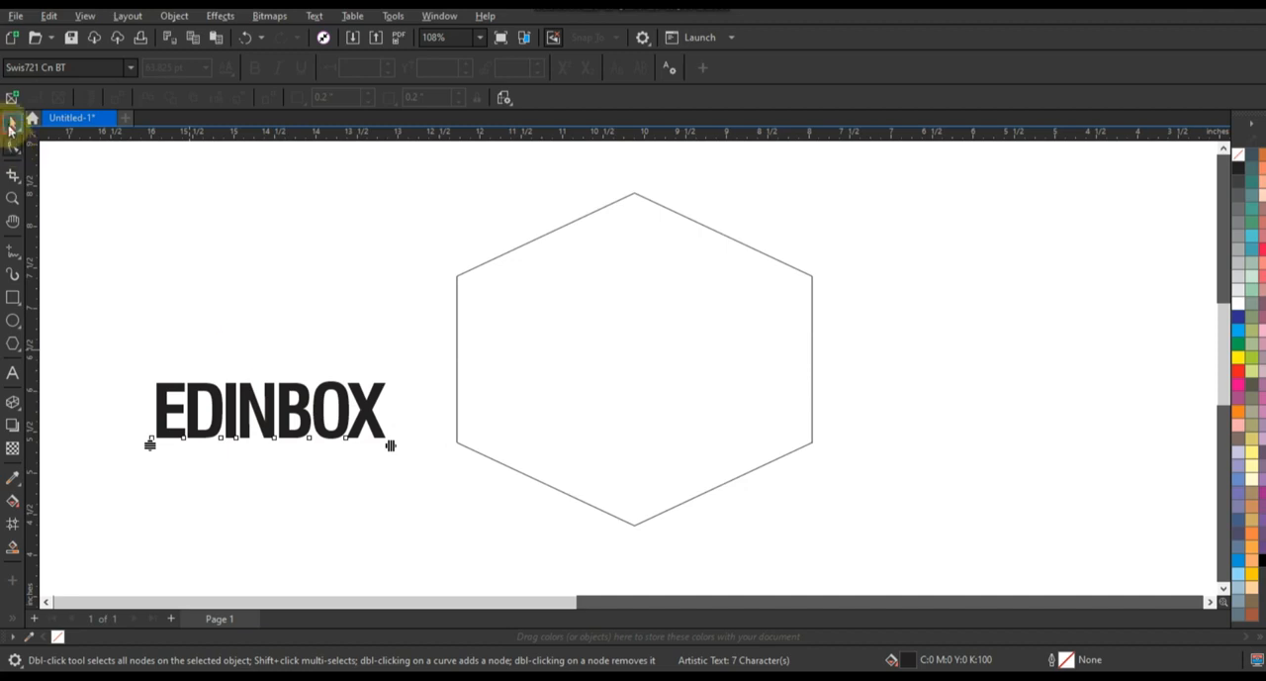
left_click_drag(300, 418, 607, 313)
left_click_drag(694, 343, 819, 404)
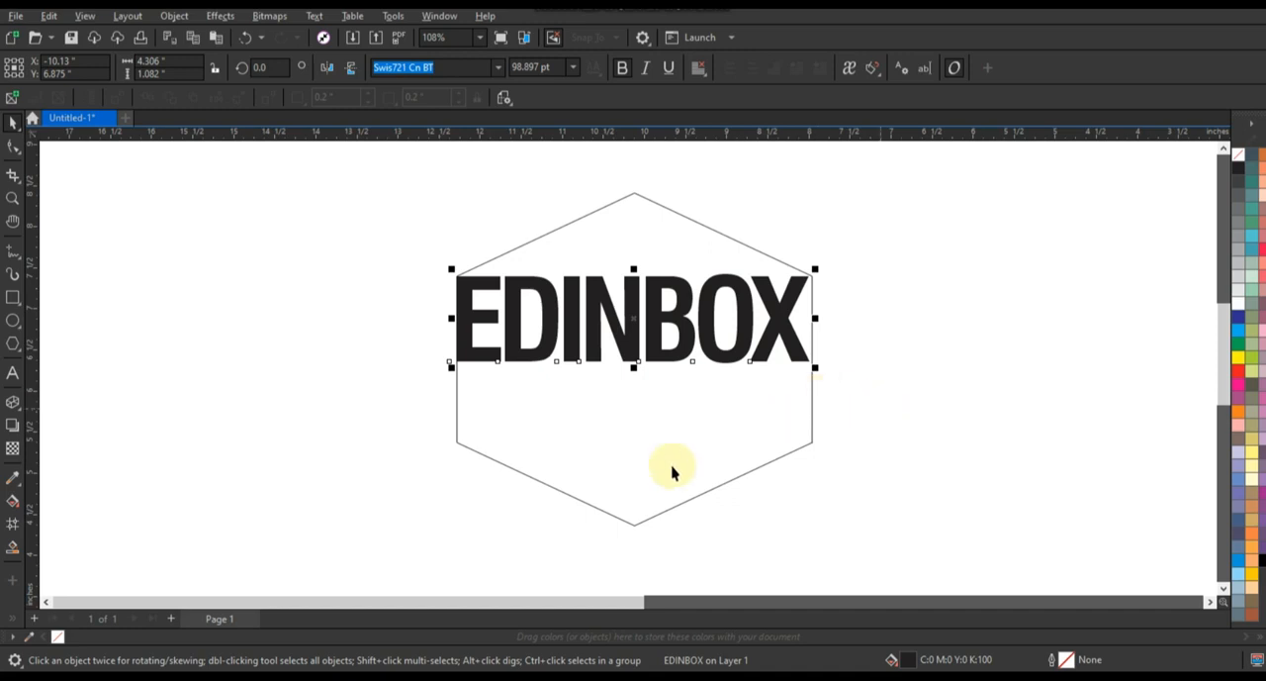
Place a copy of the hexagon straight above the original so its lower edges form the top face of a cube.
left_click_drag(671, 471, 677, 316)
left_click(882, 379)
Break EDINBOX into letters and combine them into two separate curves, EDIN and BOX.
left_click(685, 356)
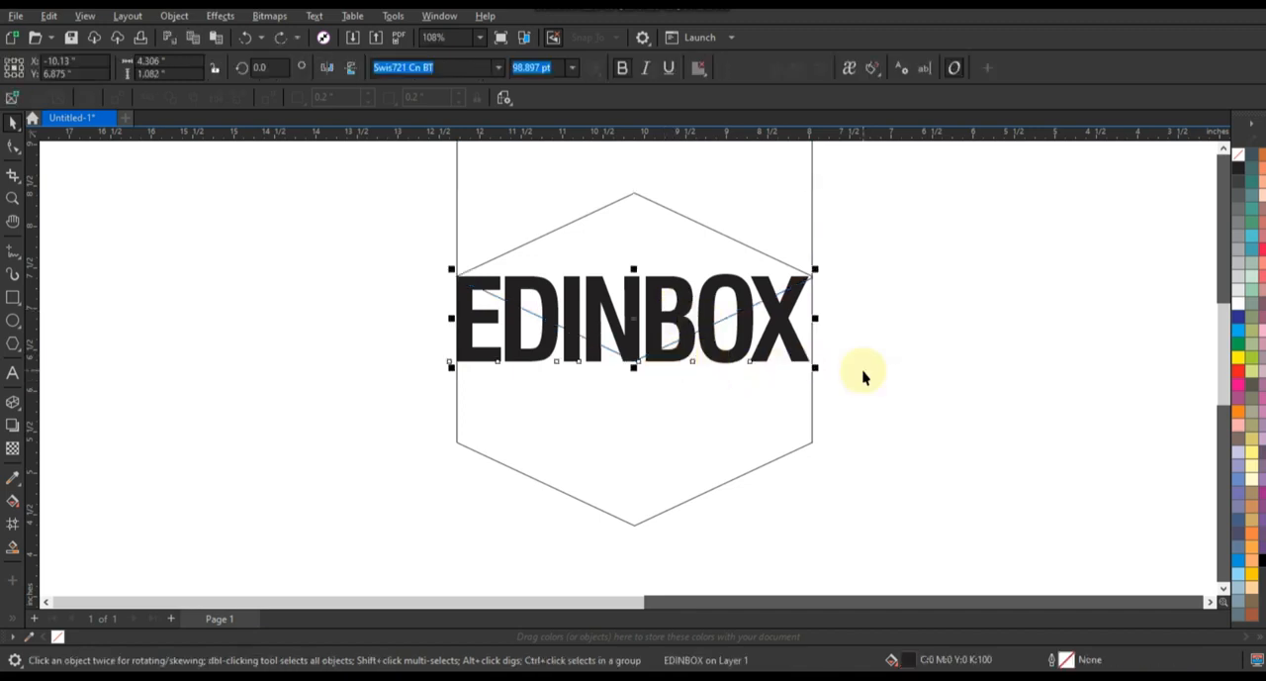
key("ctrl+k")
left_click_drag(330, 258, 650, 406)
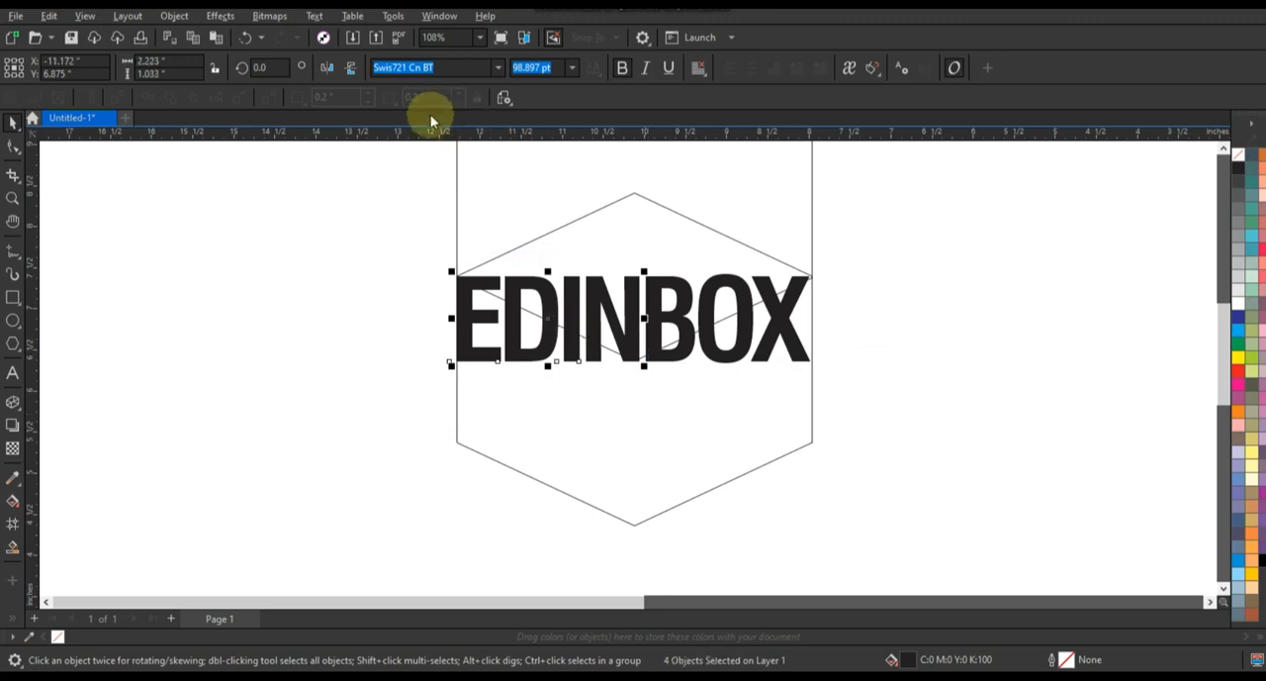
left_click_drag(877, 251, 643, 394)
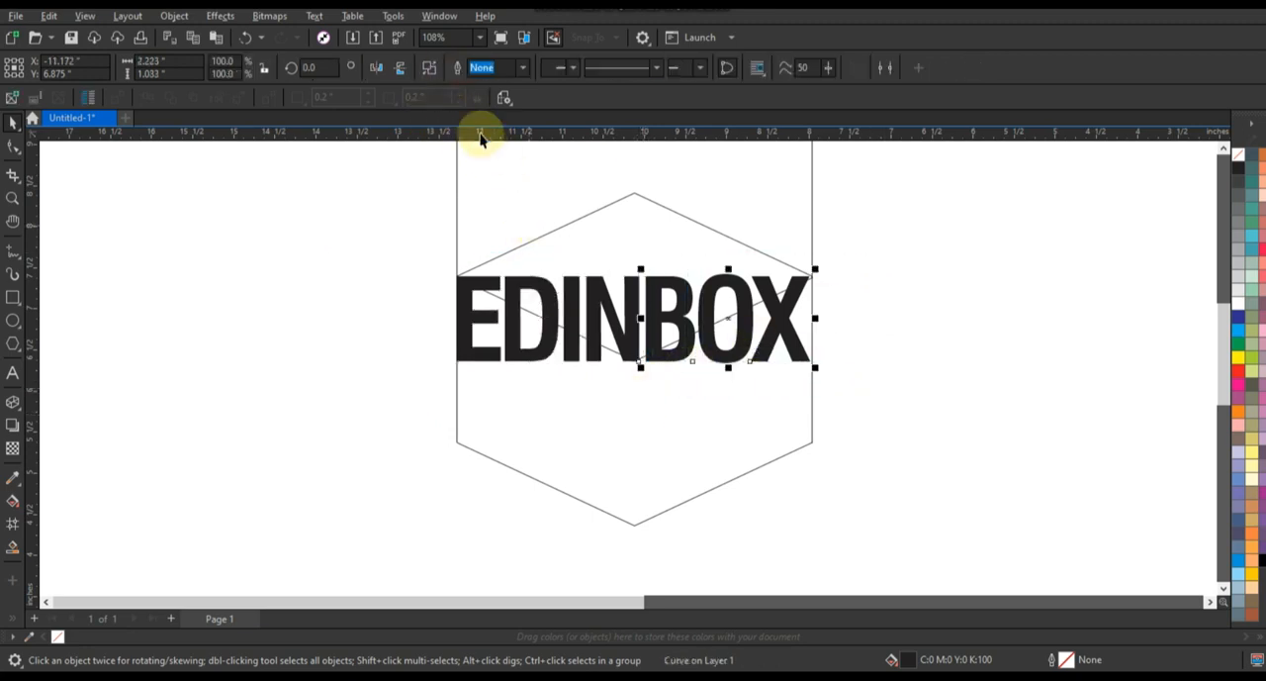
left_click(461, 73)
left_click(893, 393)
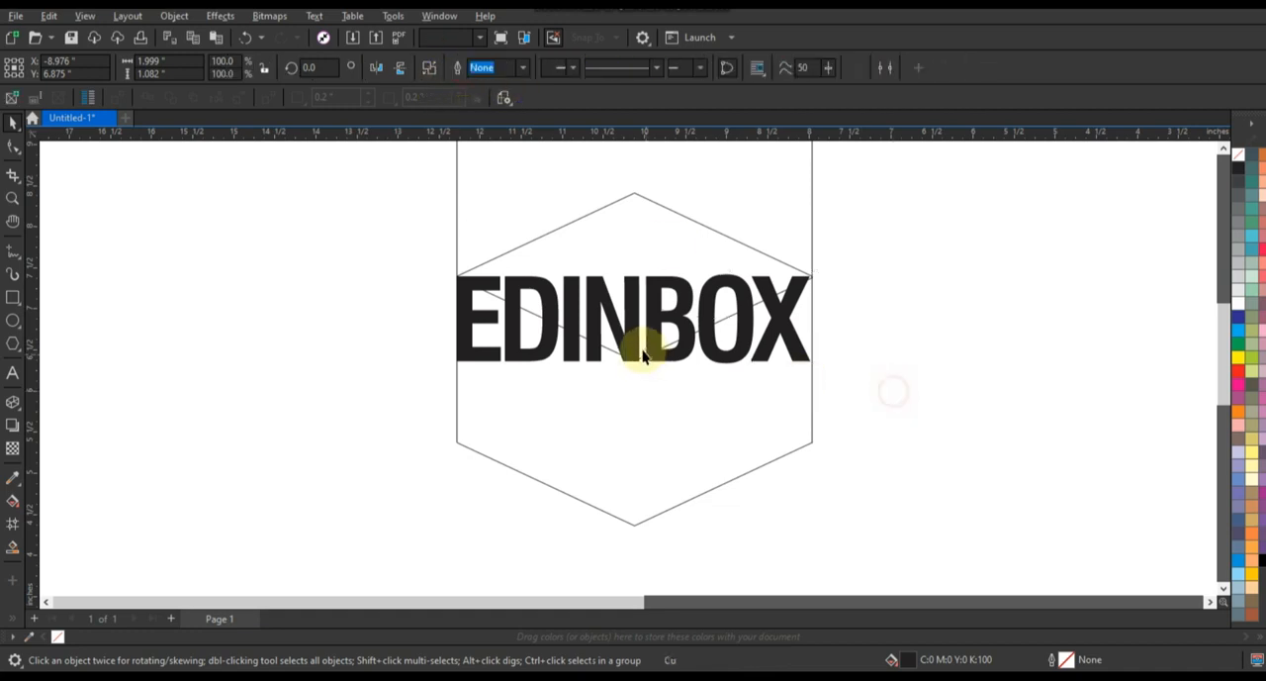
Add perspective to EDIN and fit its corners to the cube's left face.
left_click(636, 349)
left_click(459, 310)
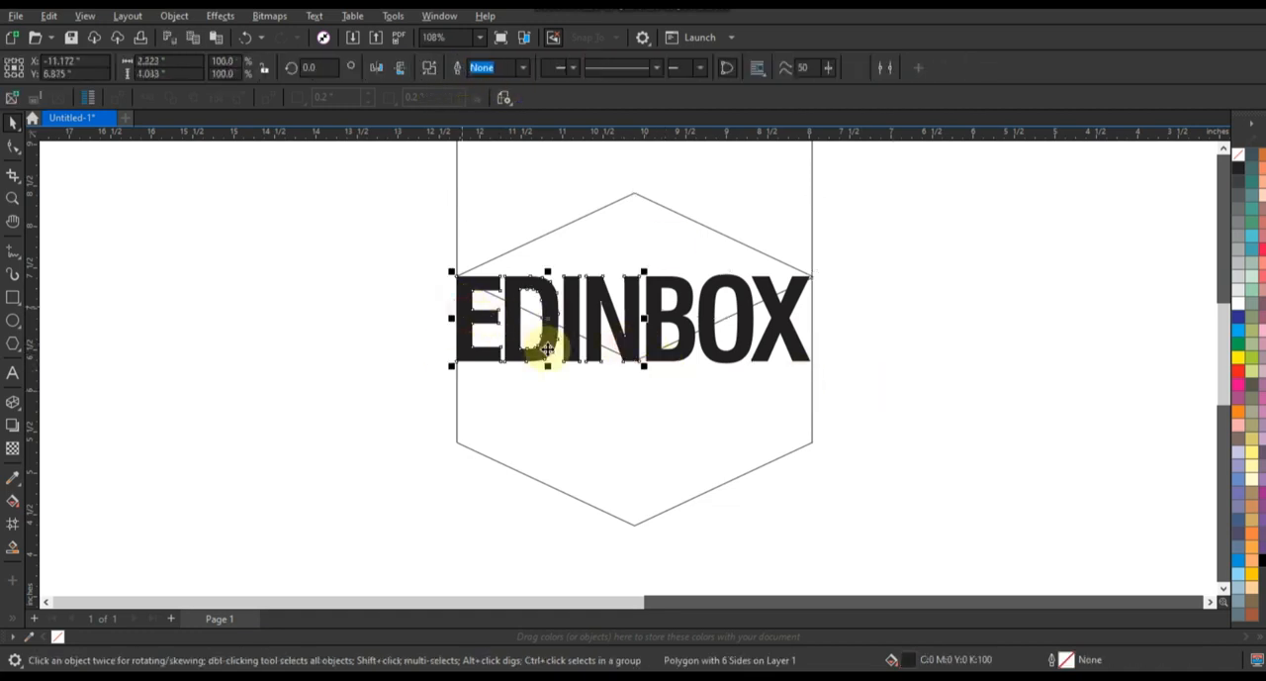
left_click(14, 149)
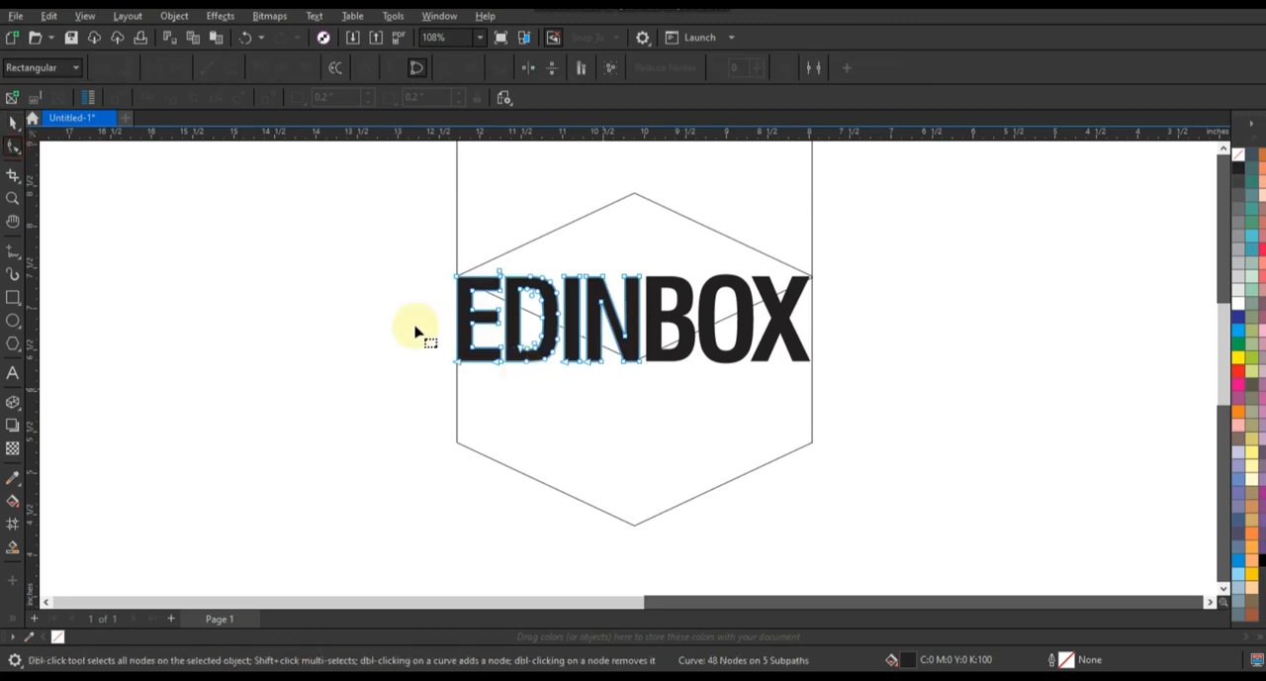
left_click(219, 16)
mouse_move(175, 16)
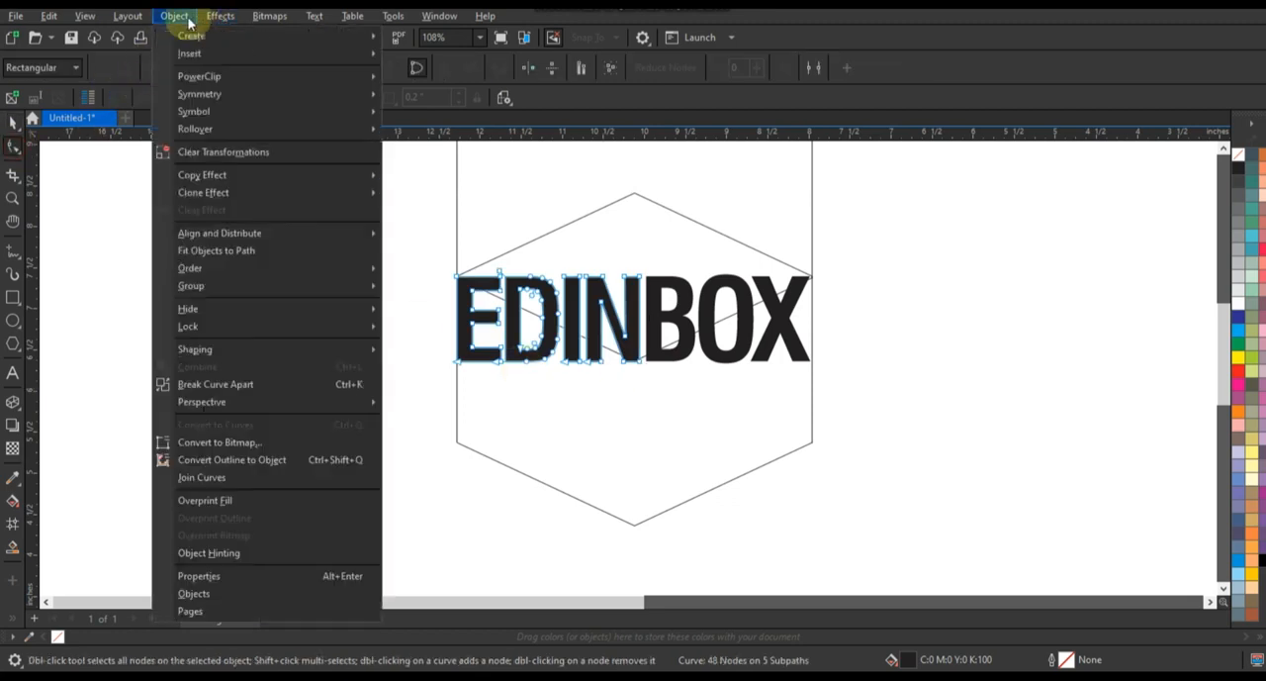
mouse_move(374, 405)
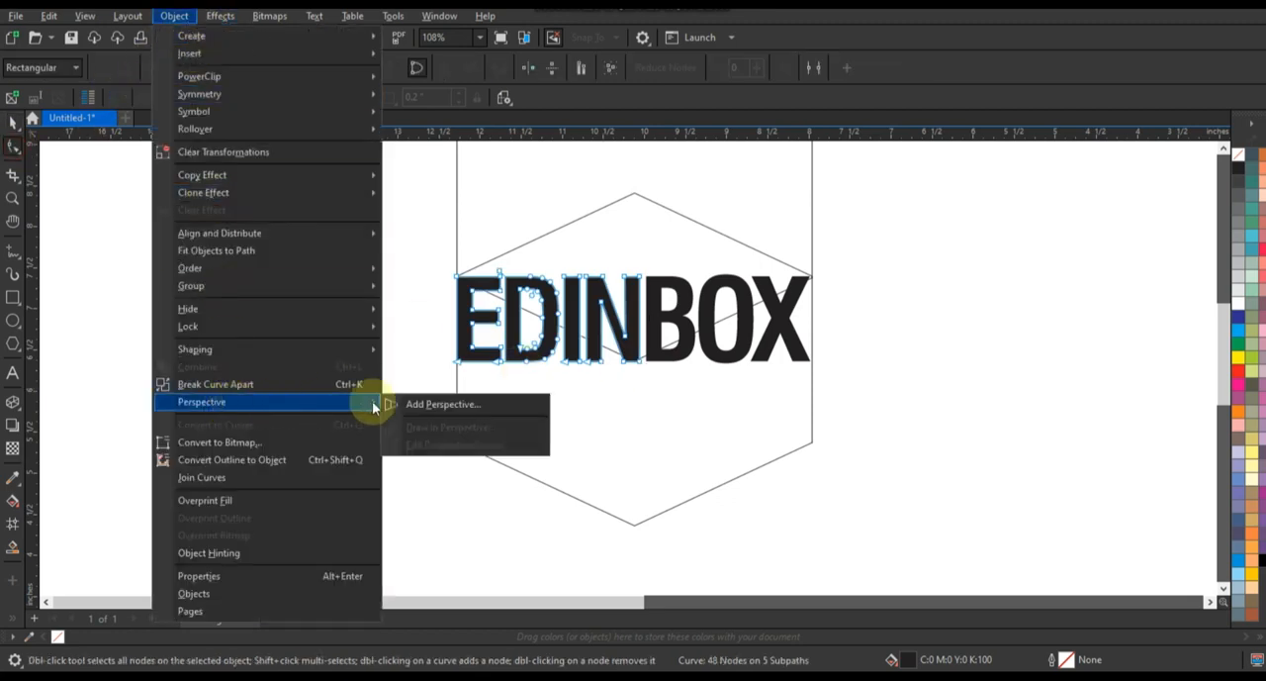
left_click(427, 404)
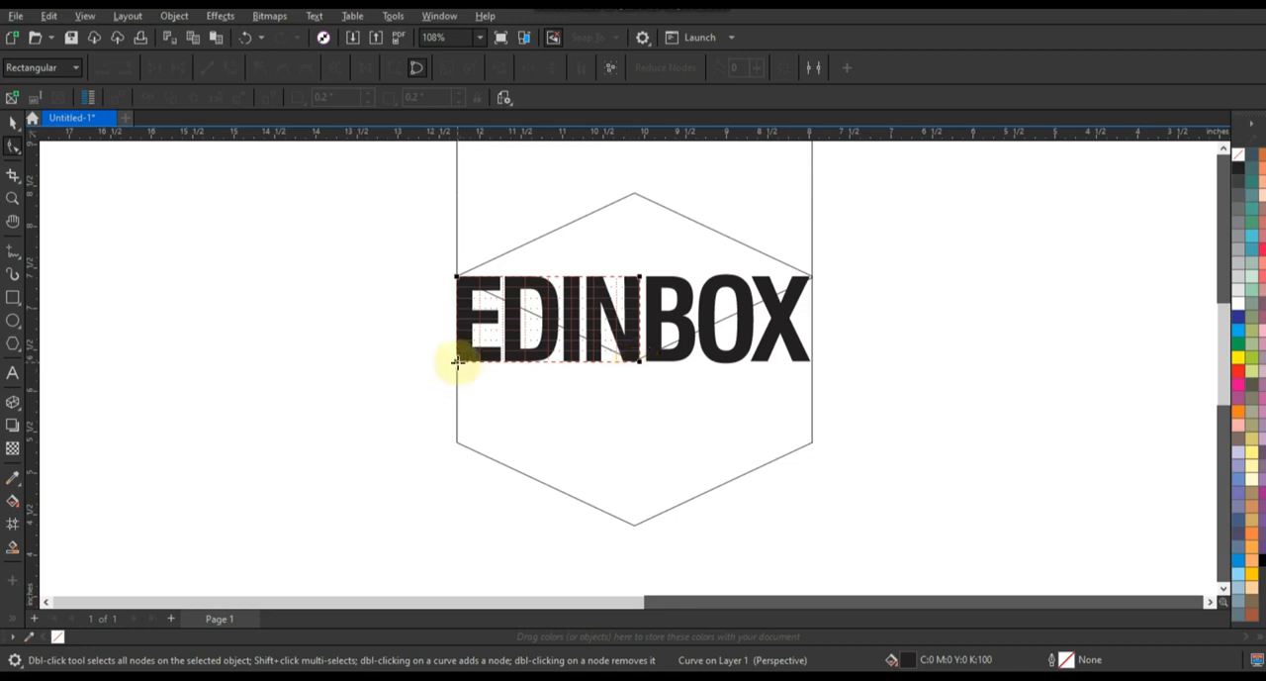
left_click_drag(458, 366, 458, 445)
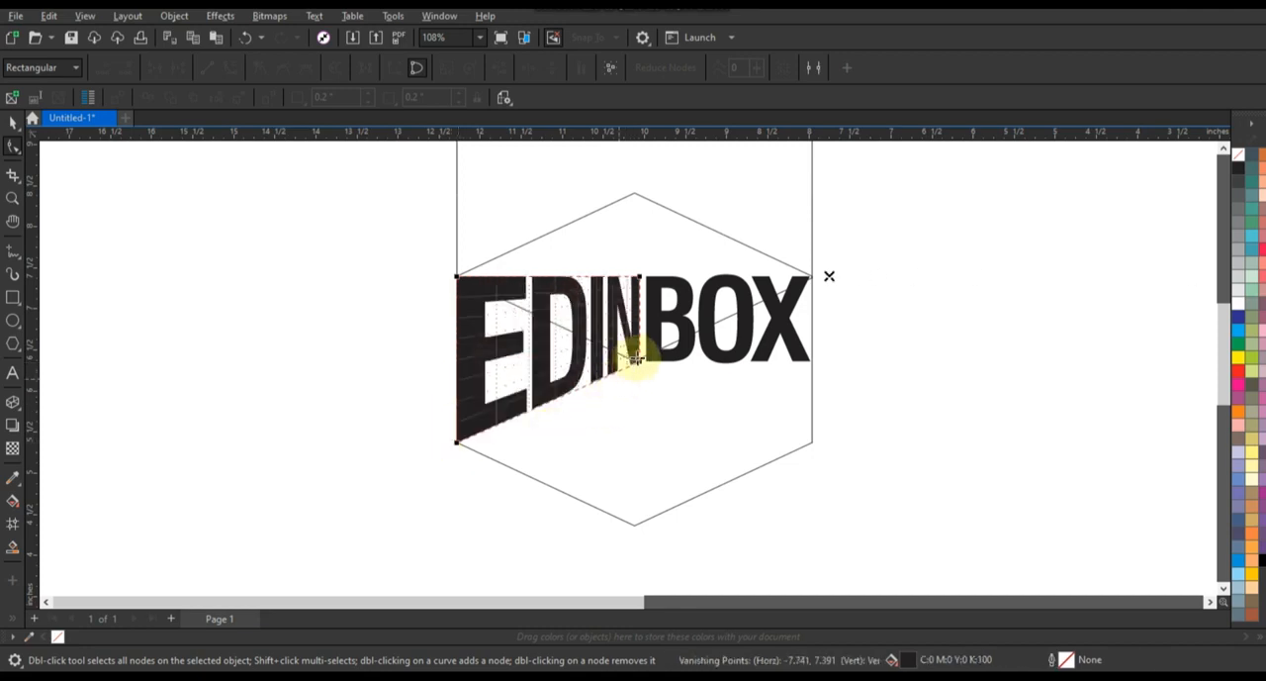
left_click_drag(641, 366, 633, 525)
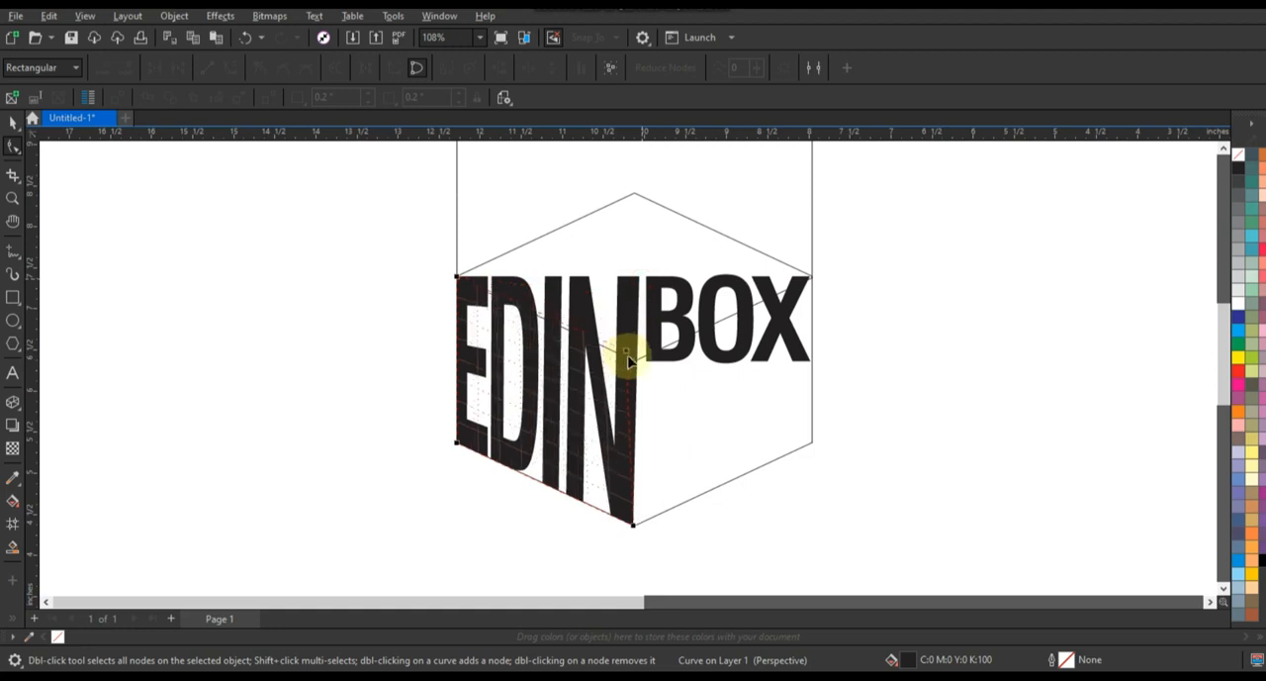
left_click_drag(631, 364, 628, 358)
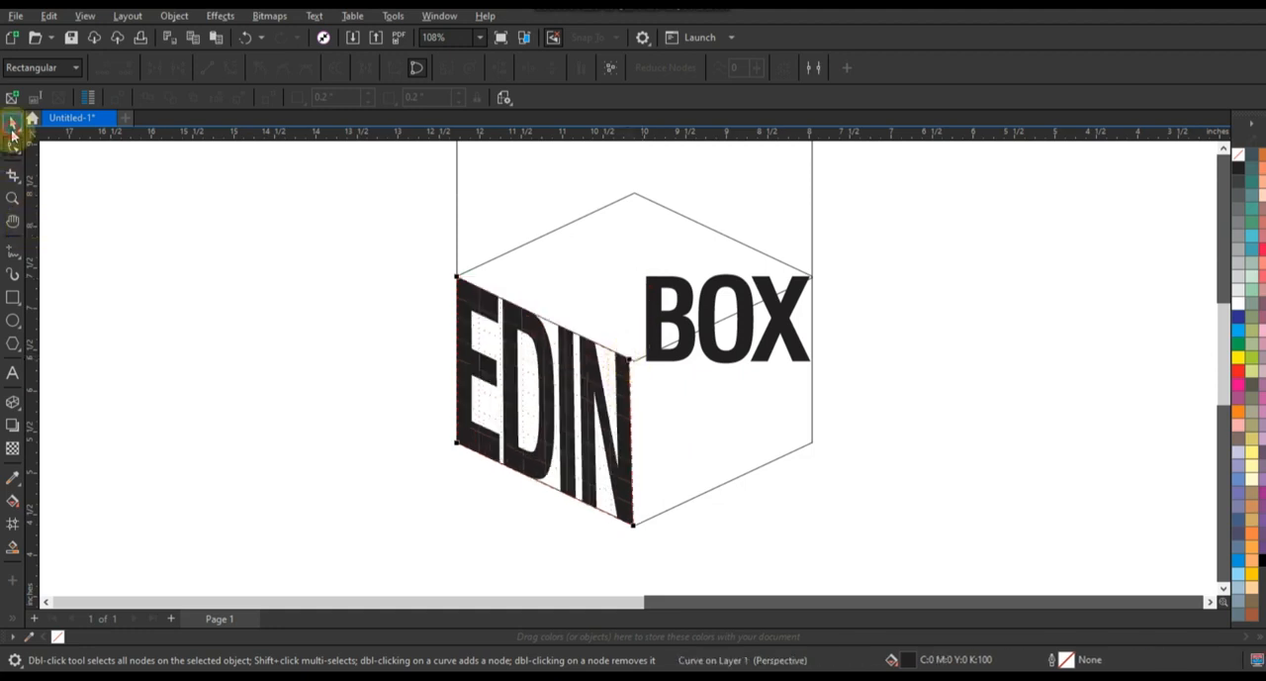
left_click(12, 123)
Add perspective to BOX and fit its corners to the cube's right face.
left_click(167, 286)
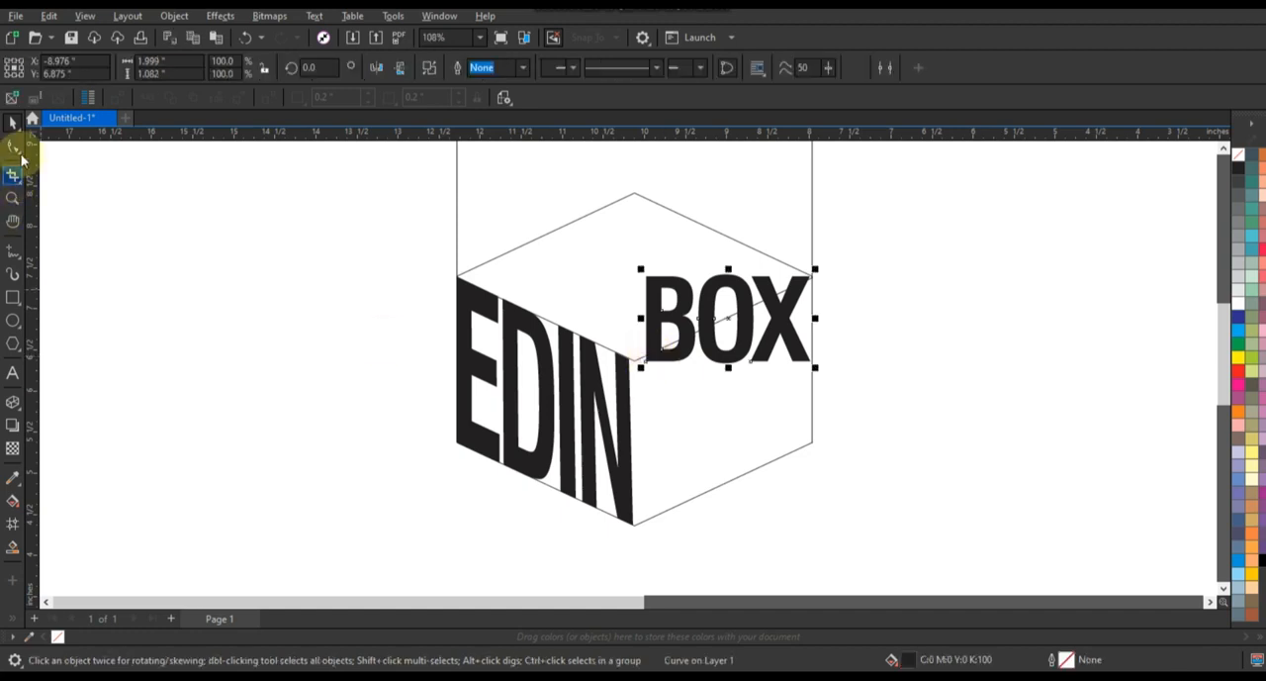
left_click(11, 146)
left_click(173, 17)
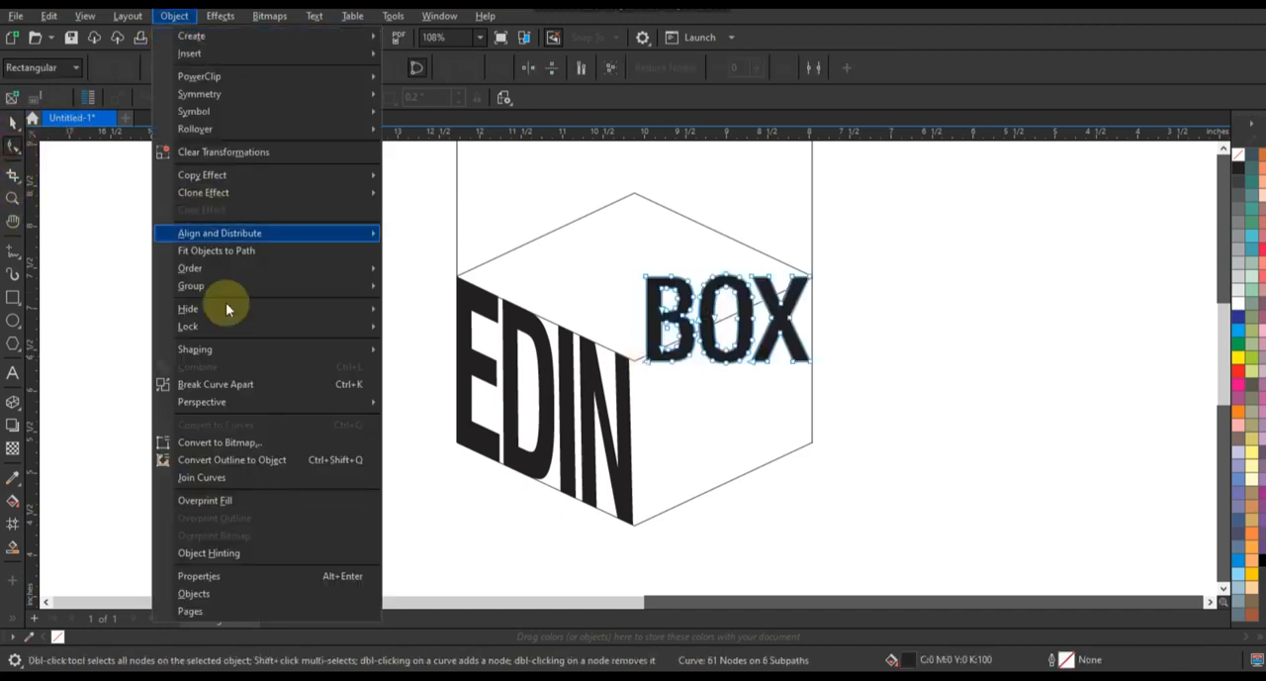
mouse_move(257, 401)
key("Return")
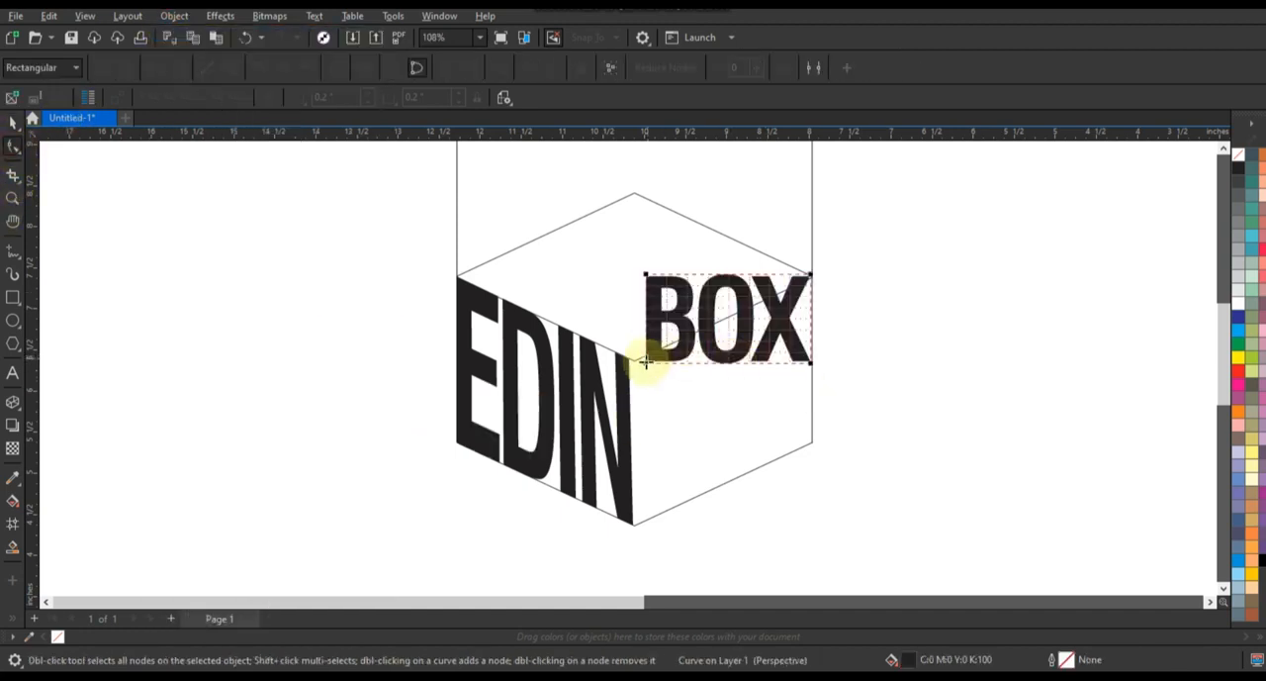
left_click_drag(645, 358, 636, 531)
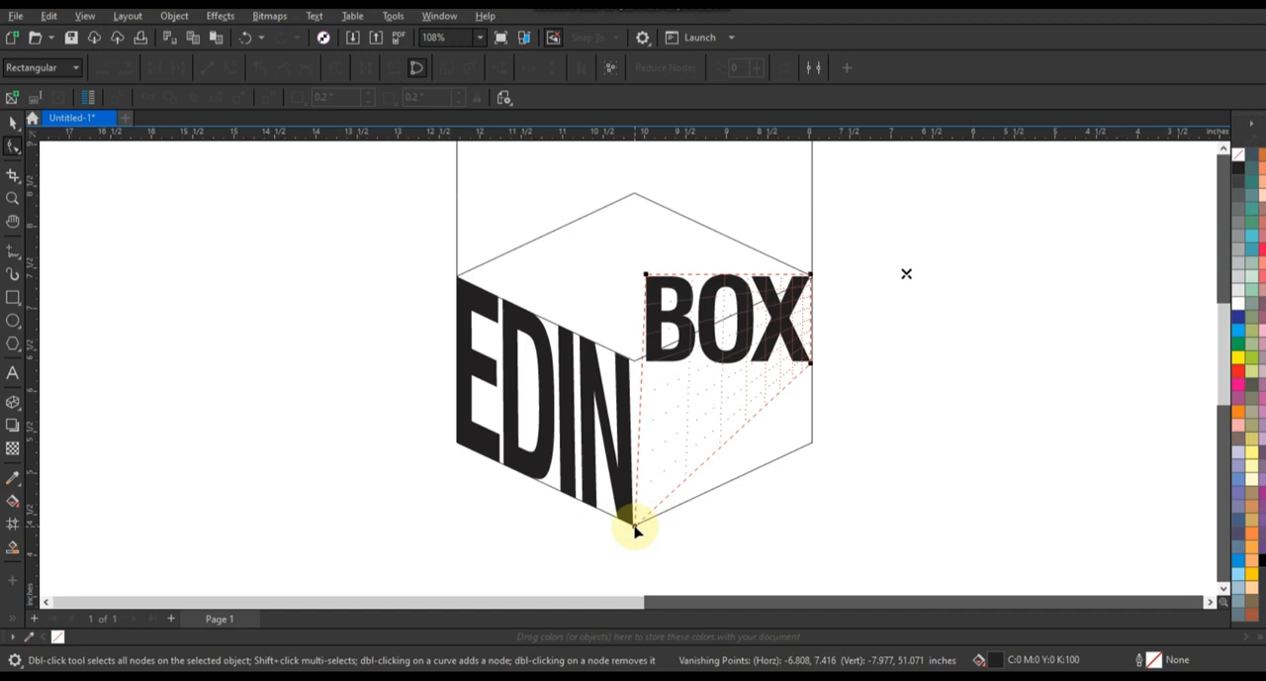
left_click_drag(635, 527, 636, 527)
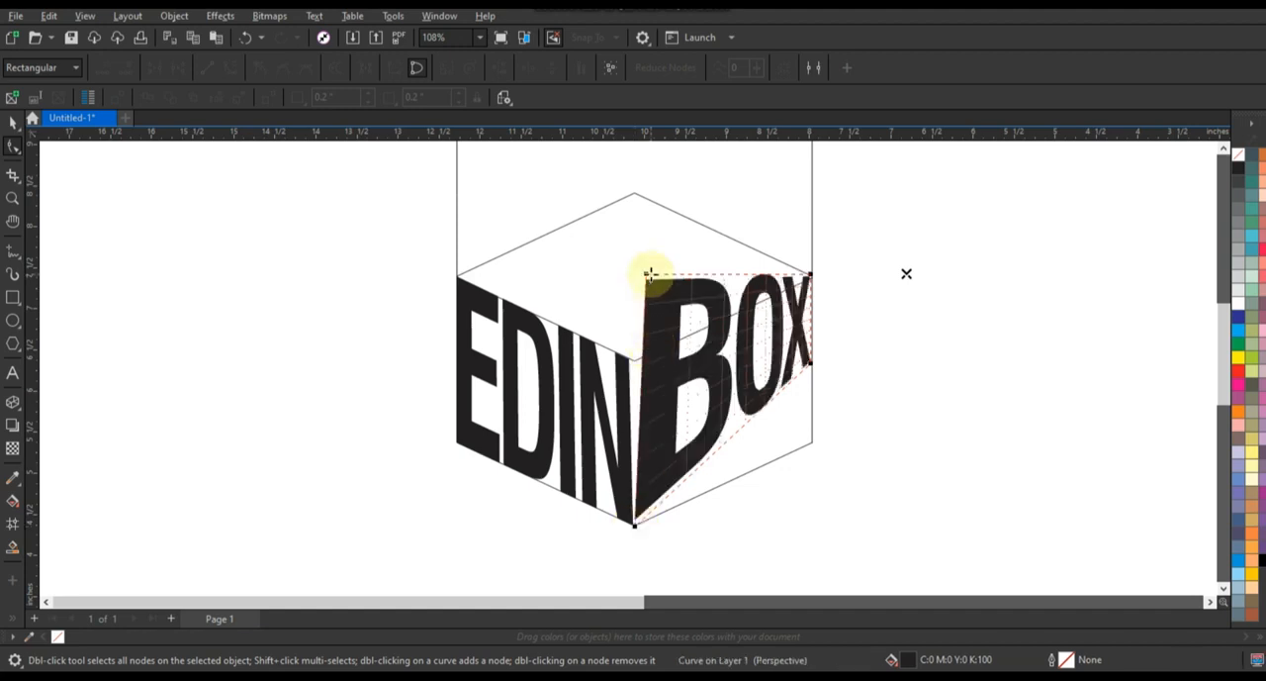
left_click_drag(638, 297, 639, 359)
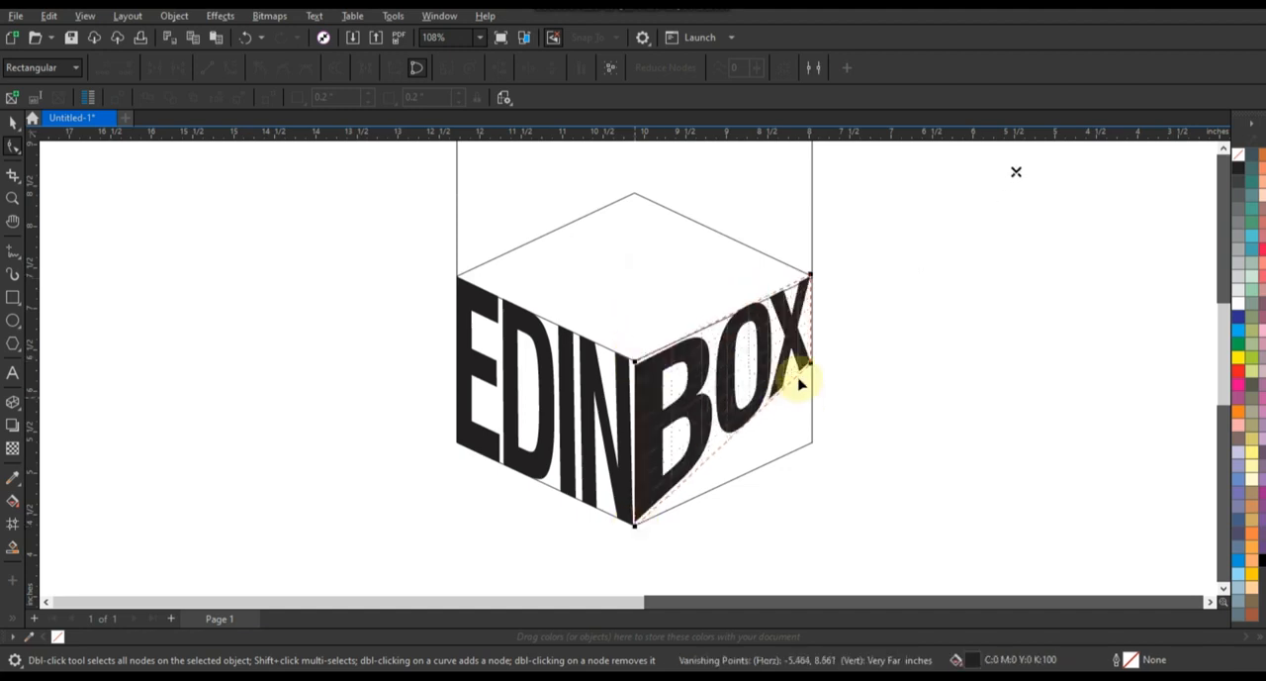
left_click_drag(812, 394, 812, 445)
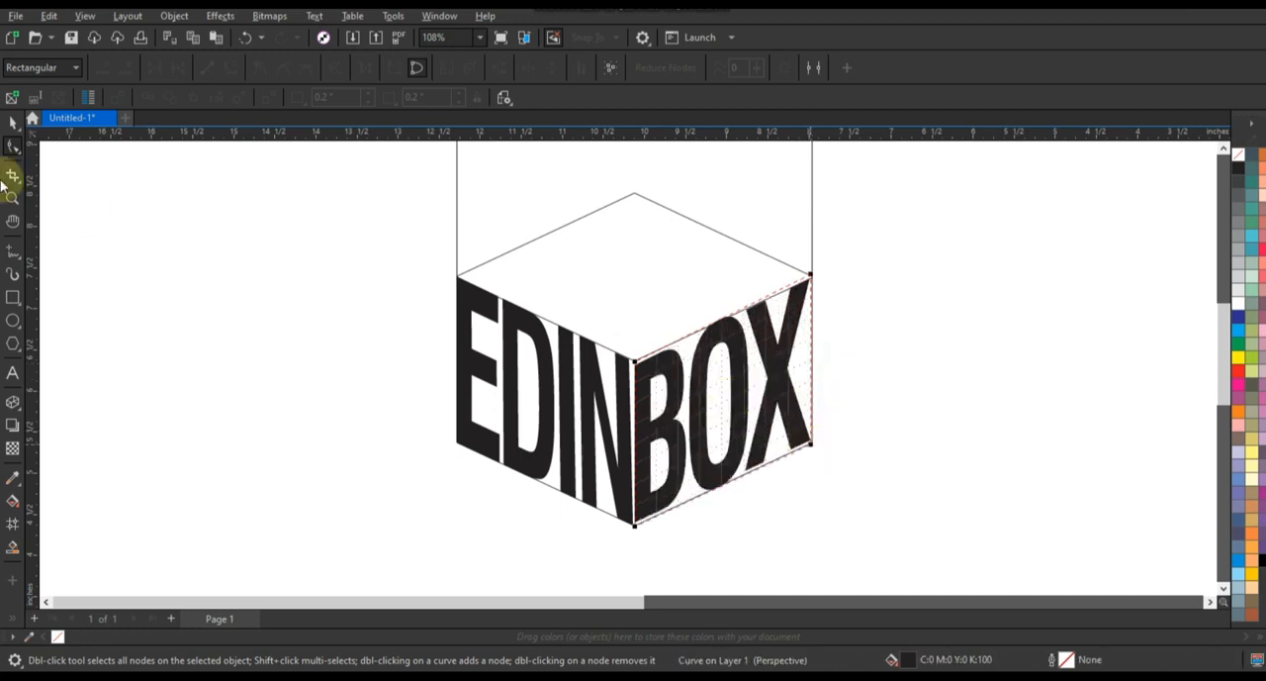
left_click(12, 123)
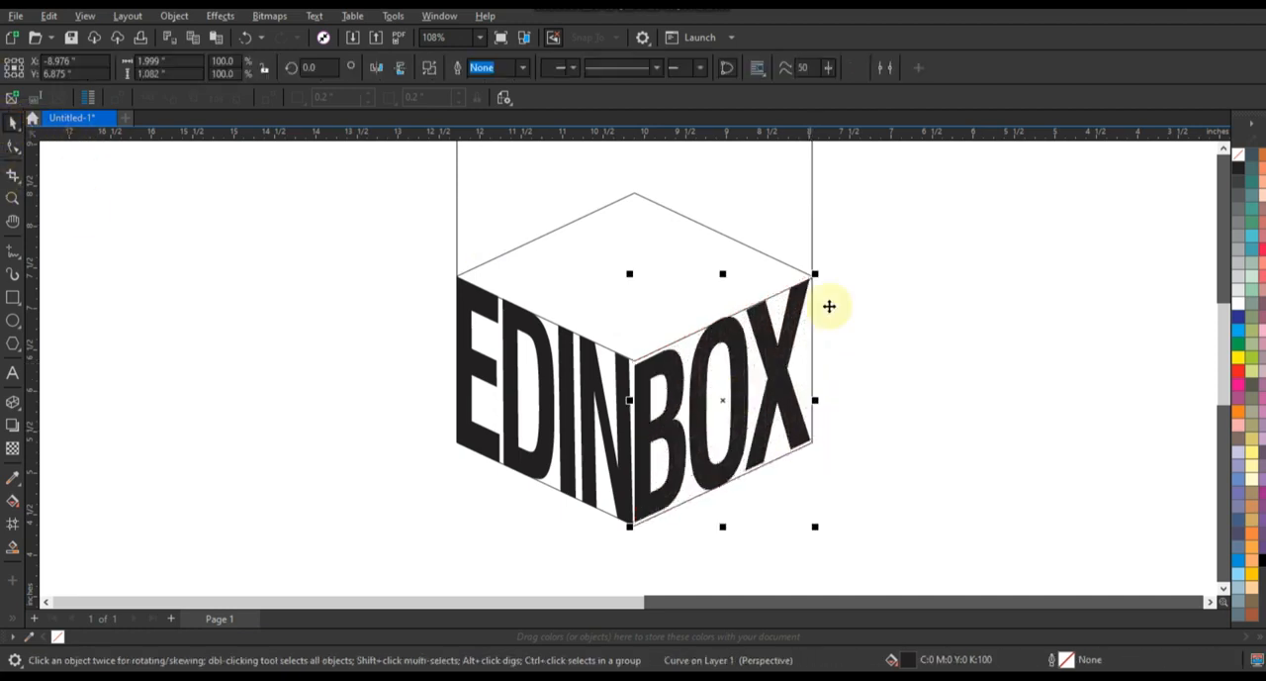
left_click(888, 312)
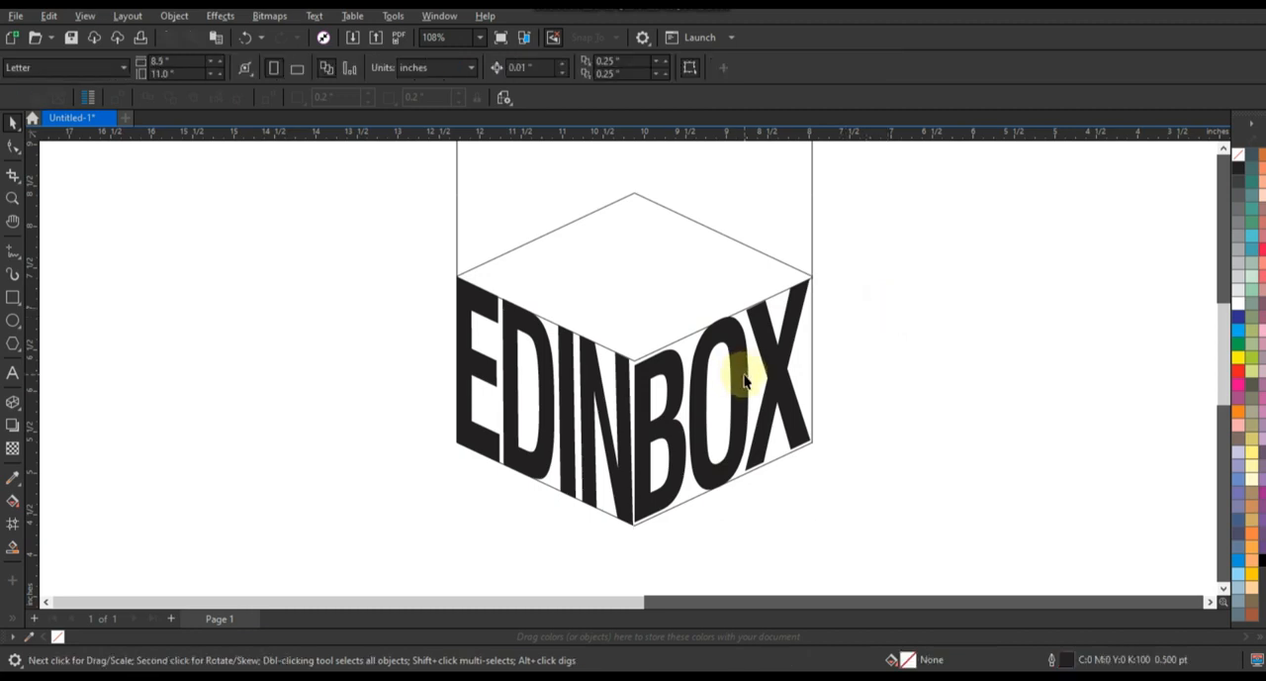
Fill the BOX lettering with red.
left_click(625, 381)
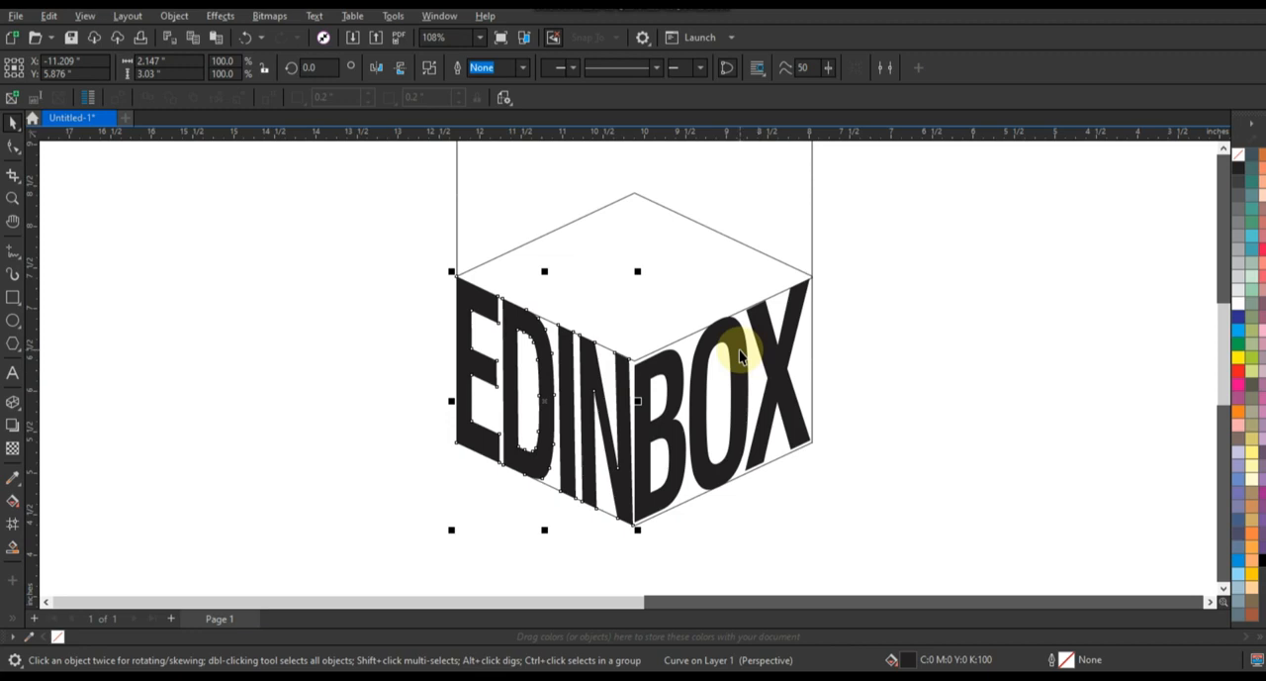
left_click(770, 352)
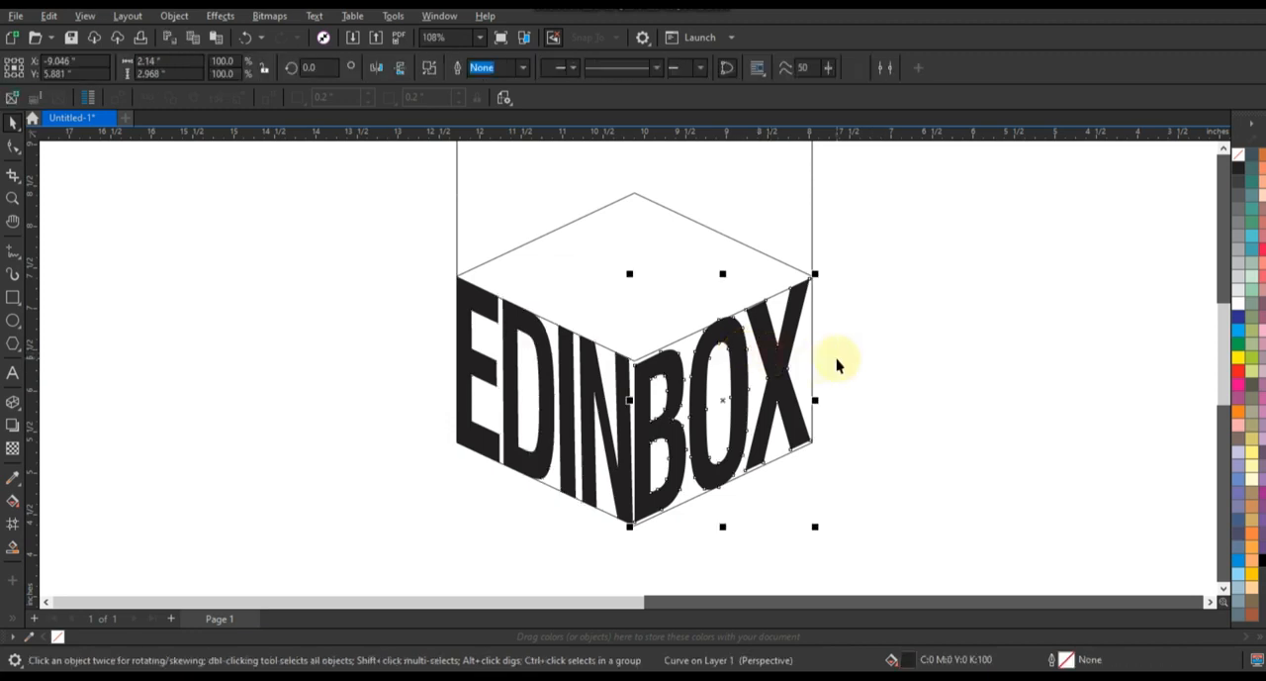
left_click(1237, 376)
Place a red copy of EDIN on the cube's rear right face, keeping the black original.
left_click(587, 364)
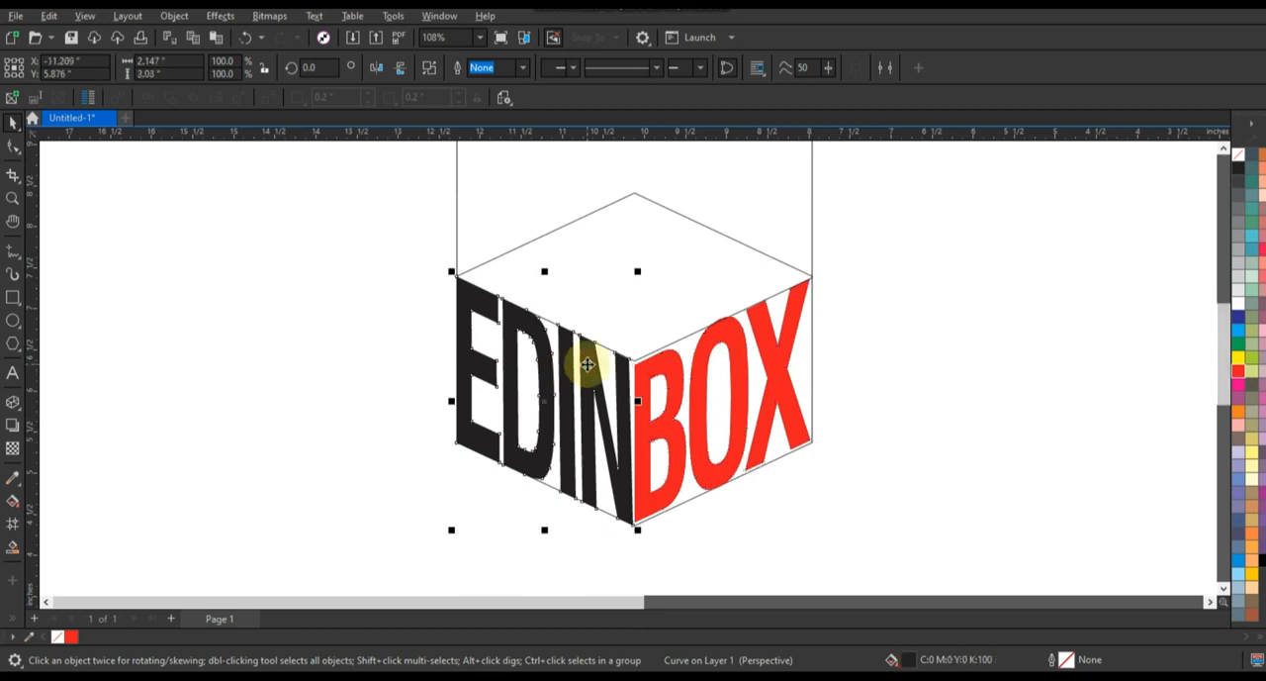
left_click(1238, 374)
left_click_drag(616, 387, 800, 304)
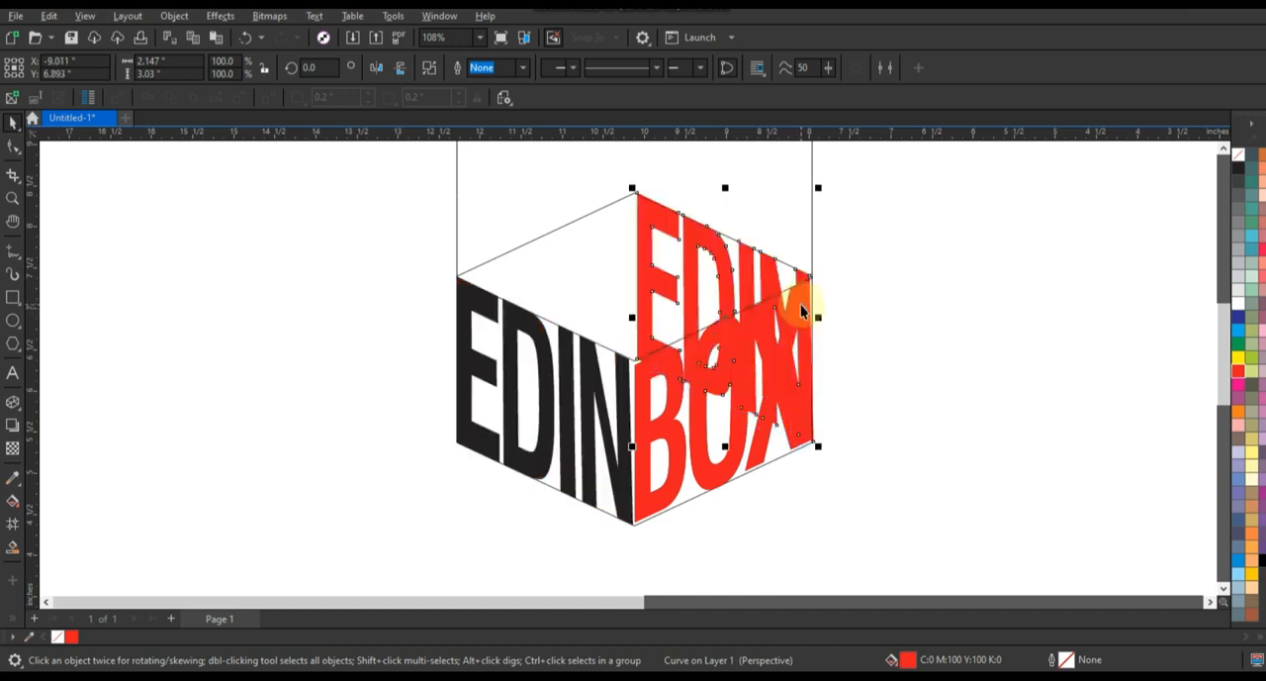
Place a red copy of BOX on the cube's rear left face, keeping the black original, and skew it slightly to fit the face.
left_click_drag(721, 444, 530, 372)
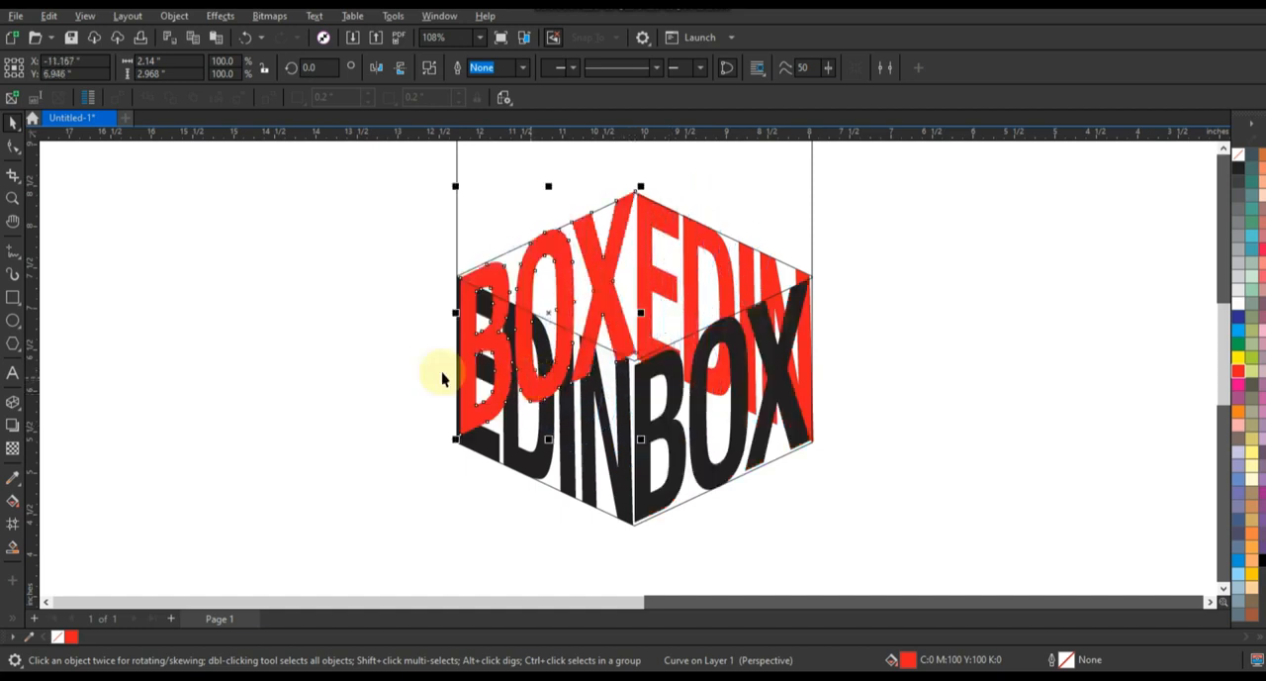
left_click(560, 246)
left_click(633, 214)
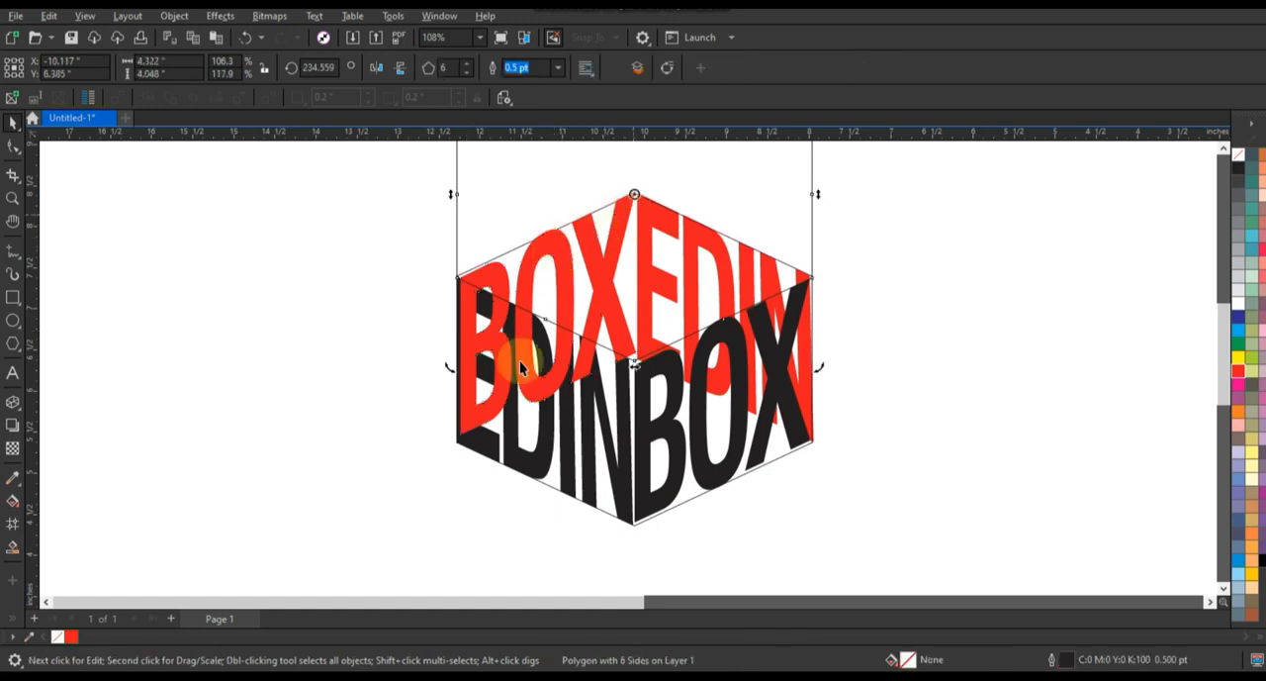
left_click(475, 420)
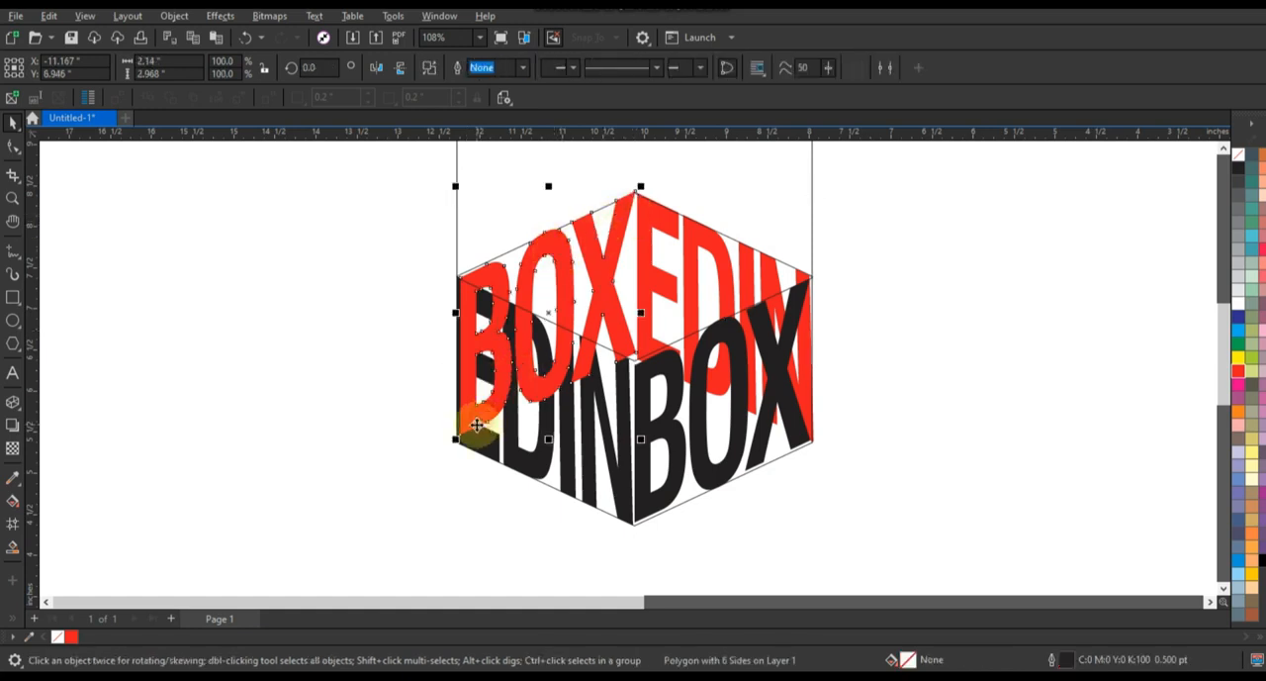
left_click(546, 315)
left_click(455, 316)
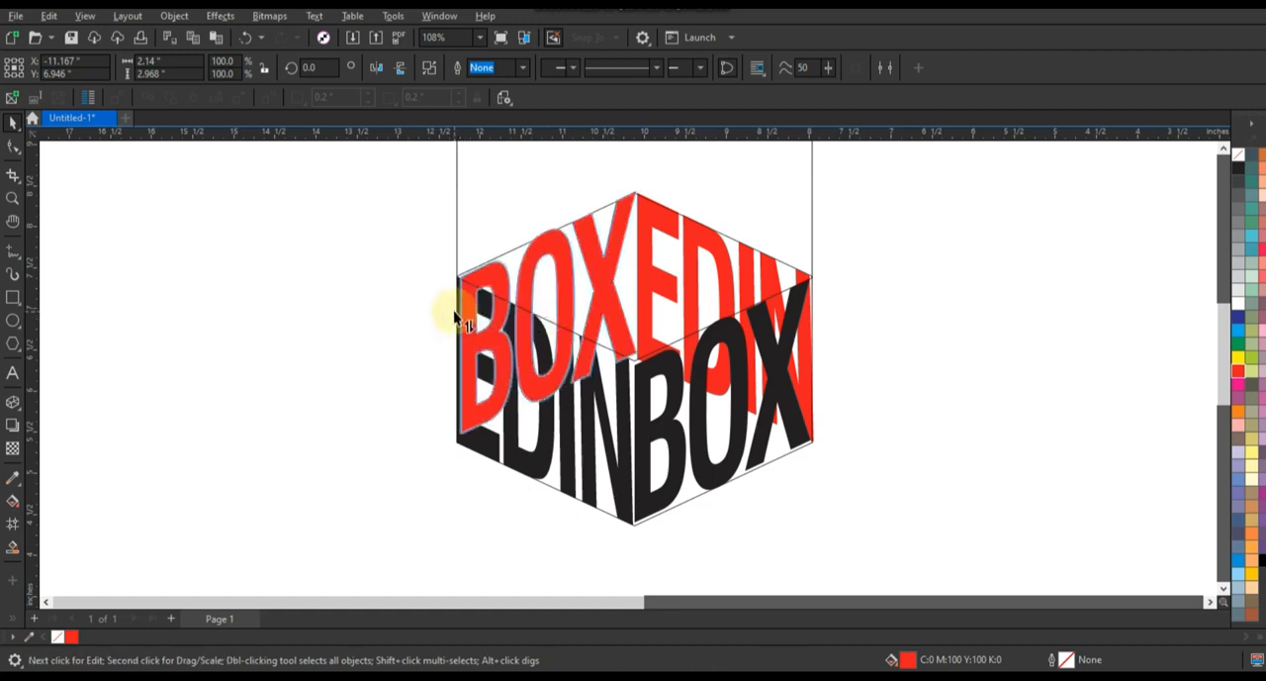
left_click_drag(455, 309, 454, 308)
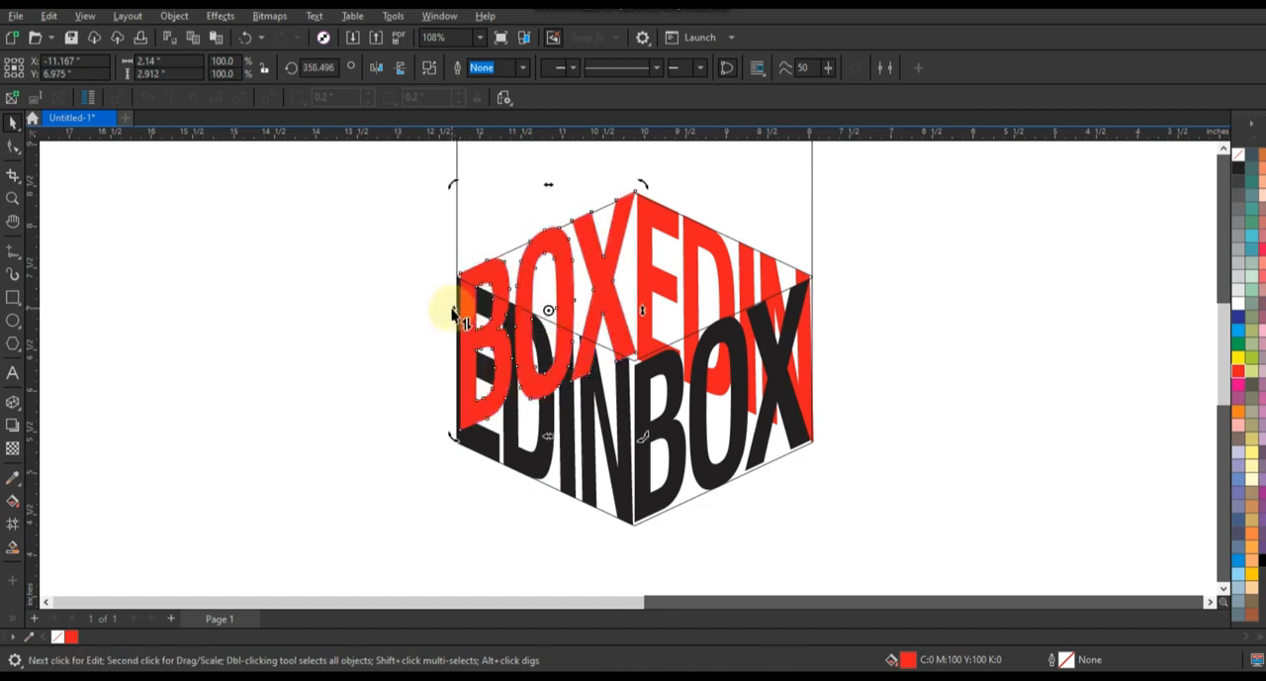
Send the red lettering behind the black lettering and delete the hexagon guide outlines.
left_click(693, 285, "shift")
key("shift+Page_Down")
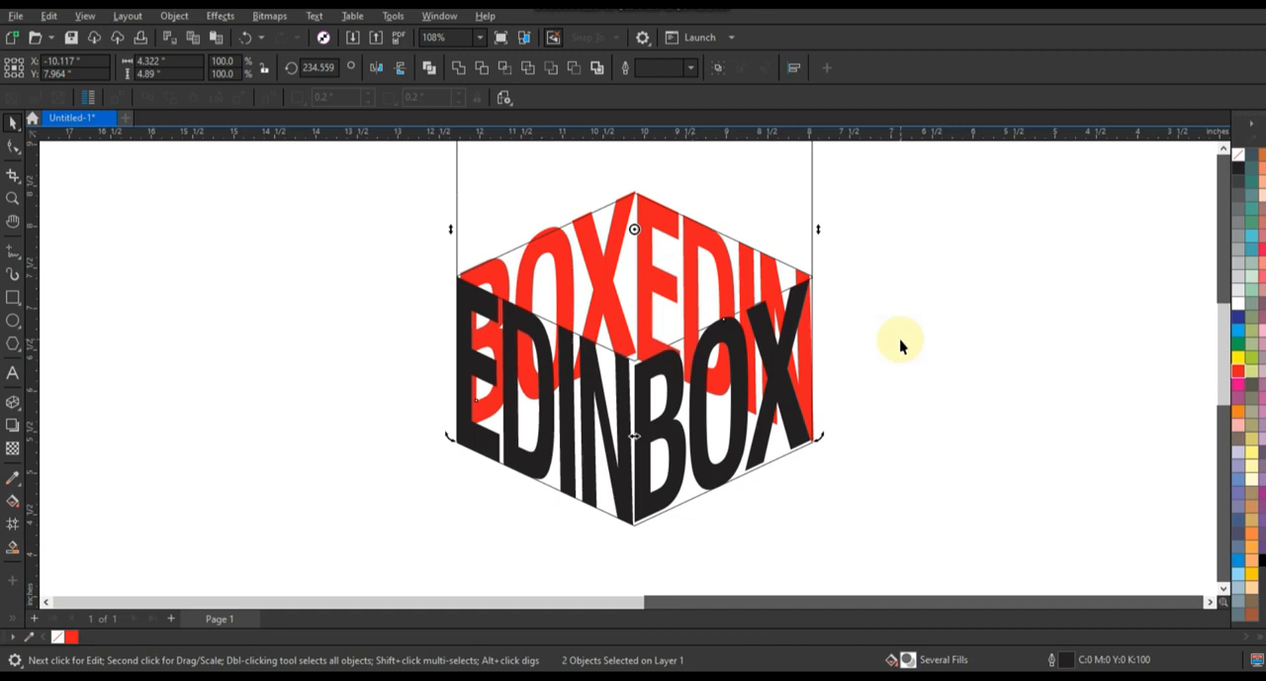
left_click(813, 245)
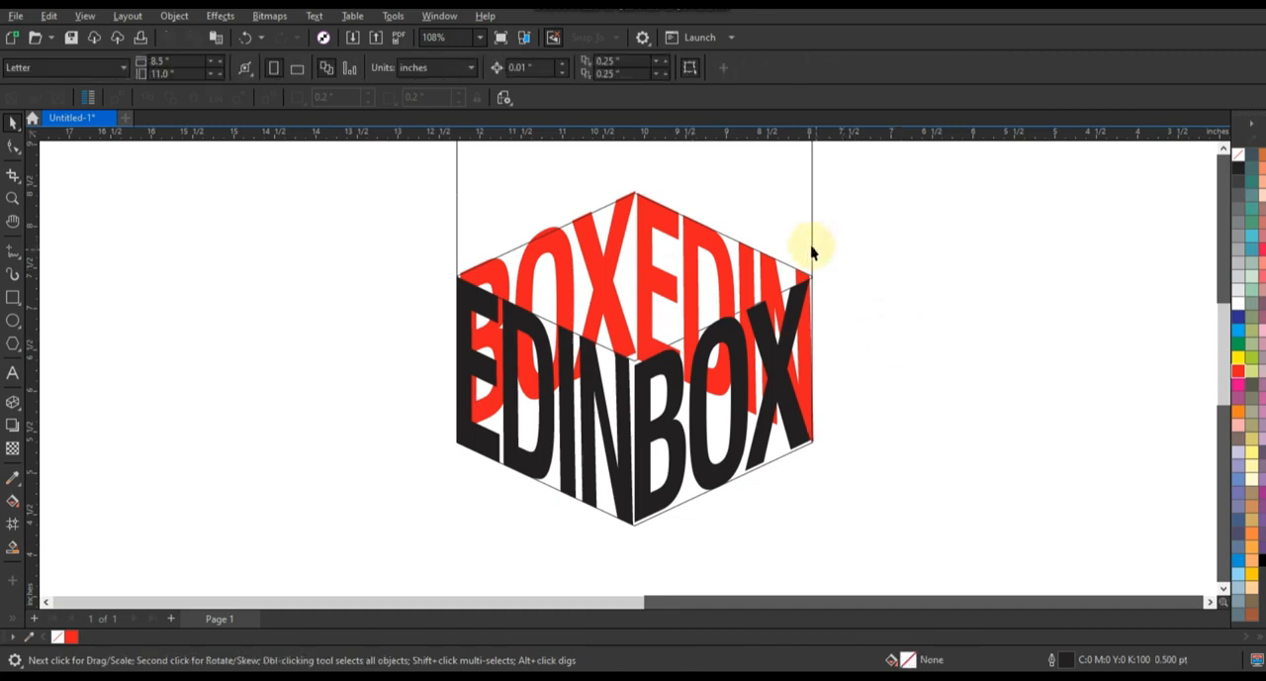
key("Delete")
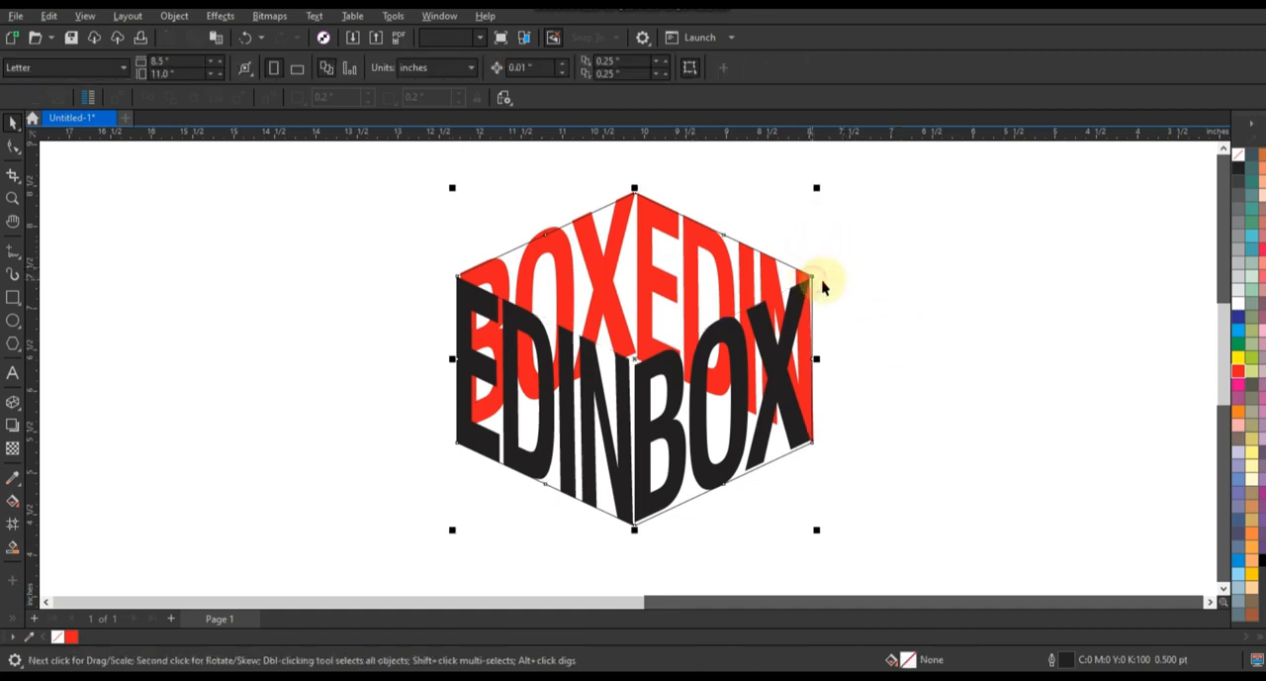
key("Delete")
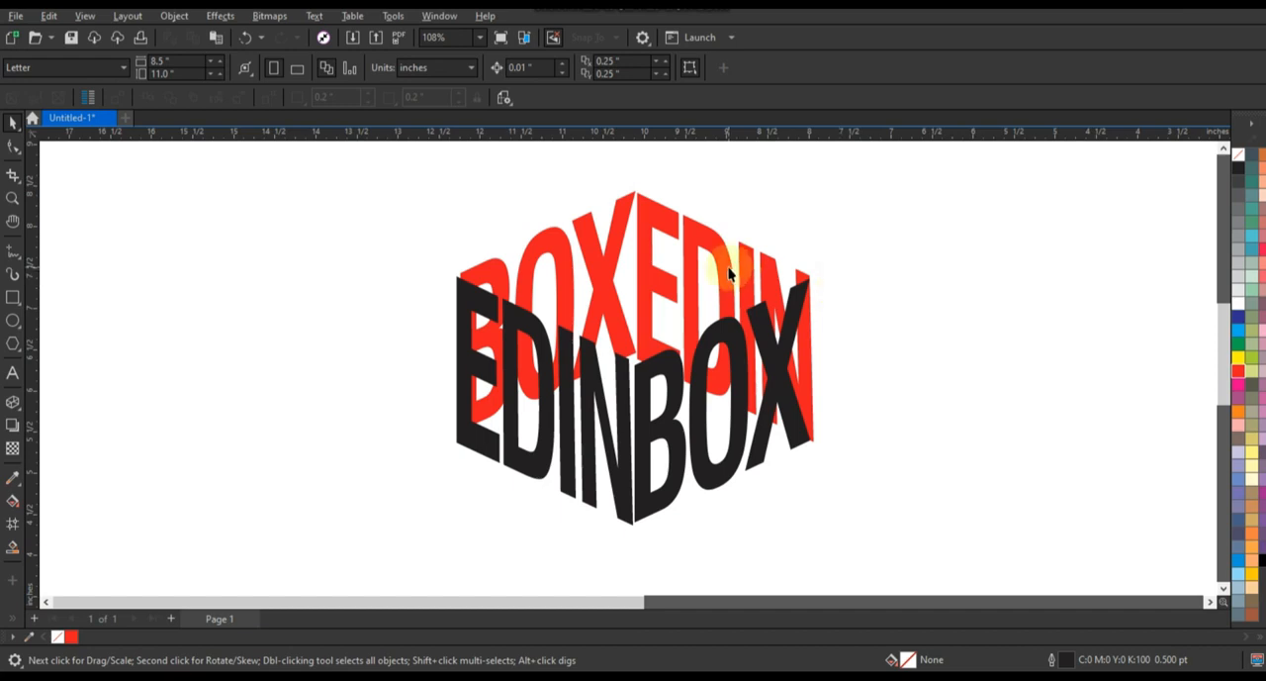
Draw a rectangle about 8.75 by 11.83 inches, fill it with black and send it behind the lettering.
left_click(729, 269)
scroll(664, 367, "down", 1)
left_click(487, 376)
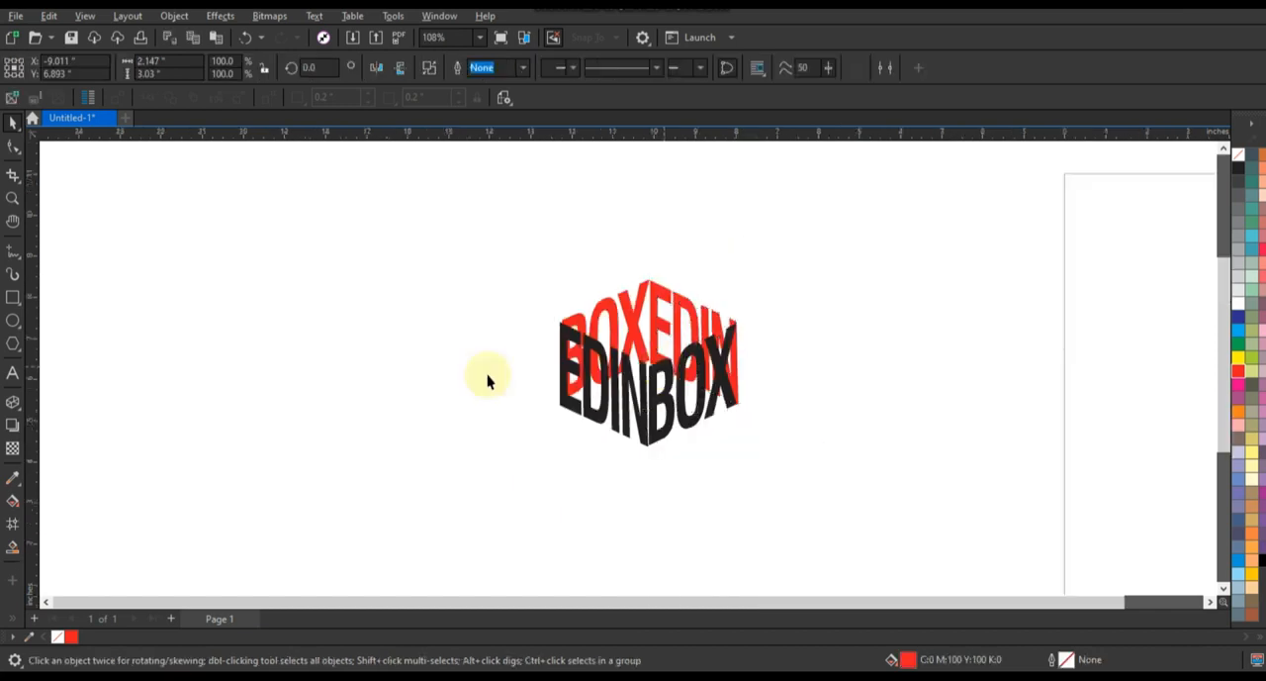
left_click(12, 296)
mouse_move(356, 167)
left_mouse_down()
mouse_move(662, 546)
mouse_move(713, 579)
mouse_move(703, 602)
mouse_move(716, 574)
left_mouse_up()
left_click(1263, 562)
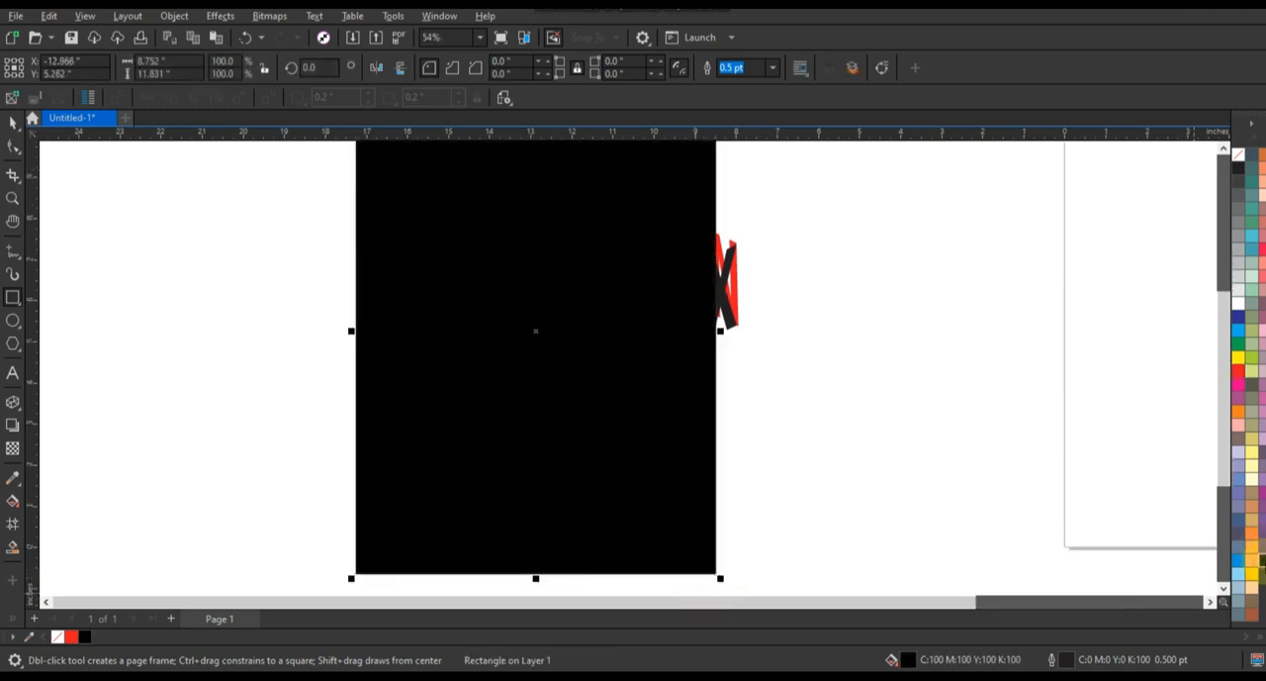
key("shift+Page_Down")
Fill all four EDIN and BOX pieces with white and move them together fully onto the black rectangle.
left_click(11, 121)
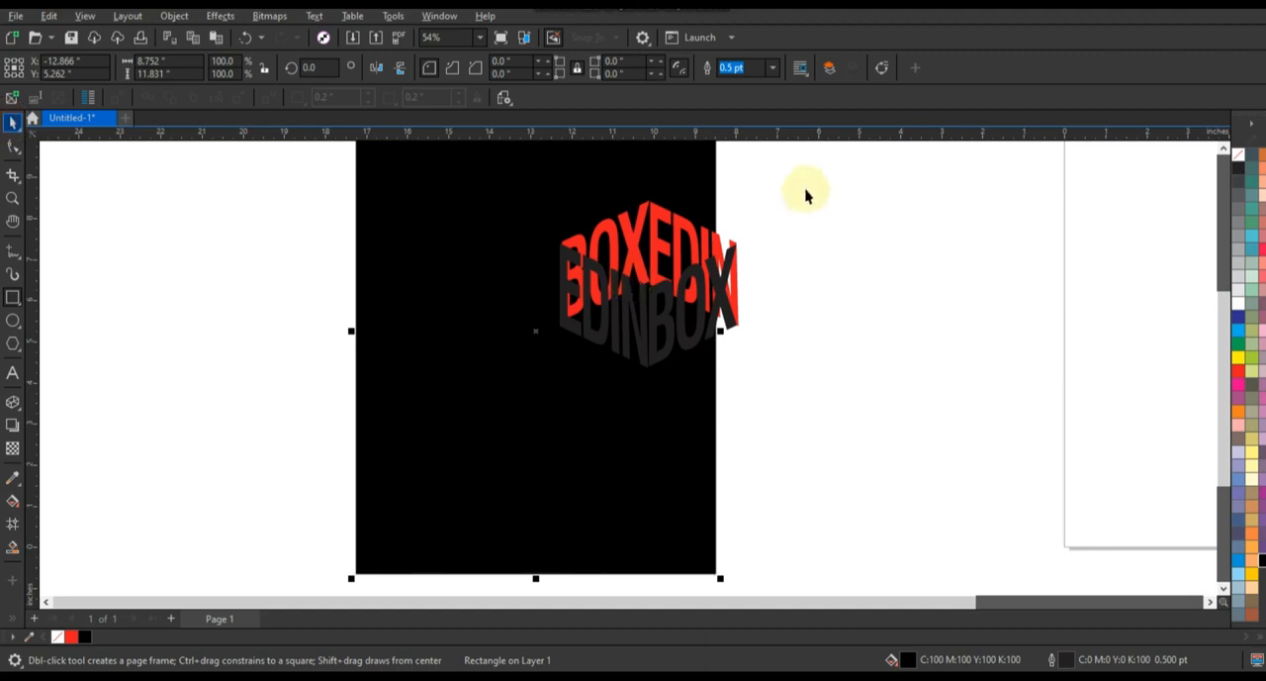
left_click_drag(805, 188, 473, 394)
left_click(1237, 303)
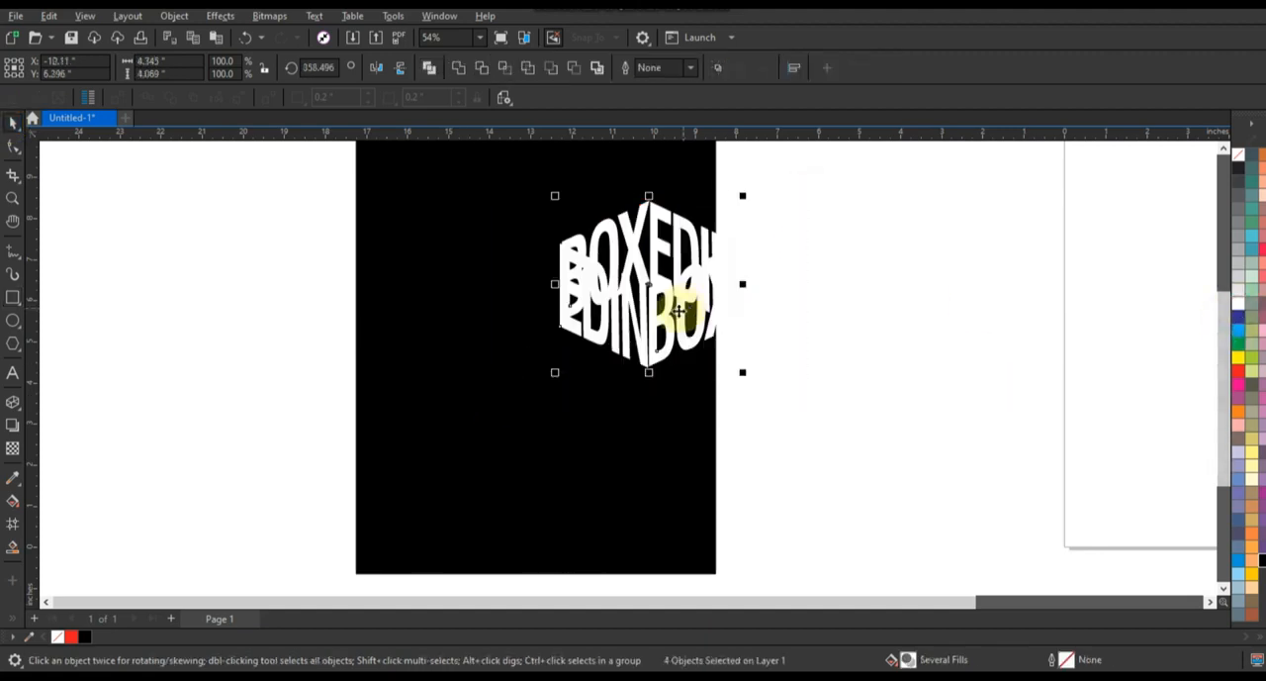
left_click_drag(678, 311, 499, 276)
left_click(695, 390)
key("F4")
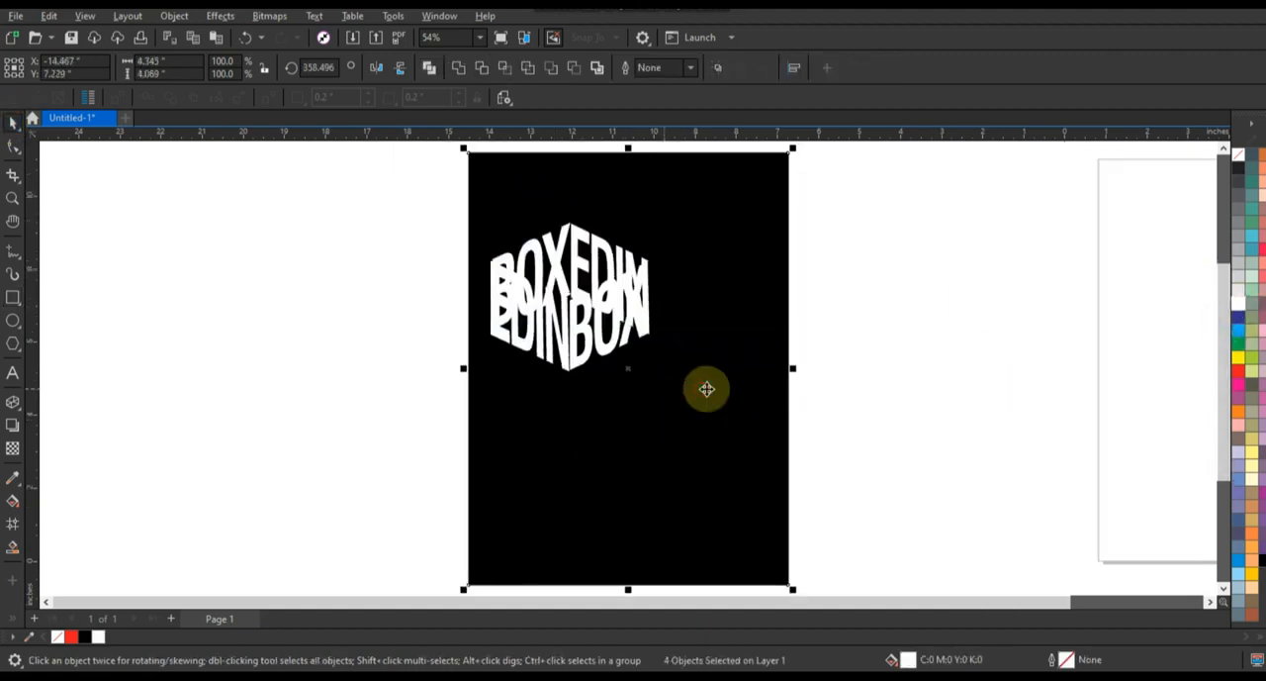
Apply a vertical linear fountain fill to the rear BOX and EDIN lettering, fading from white at the upper edge to black.
left_click(580, 255)
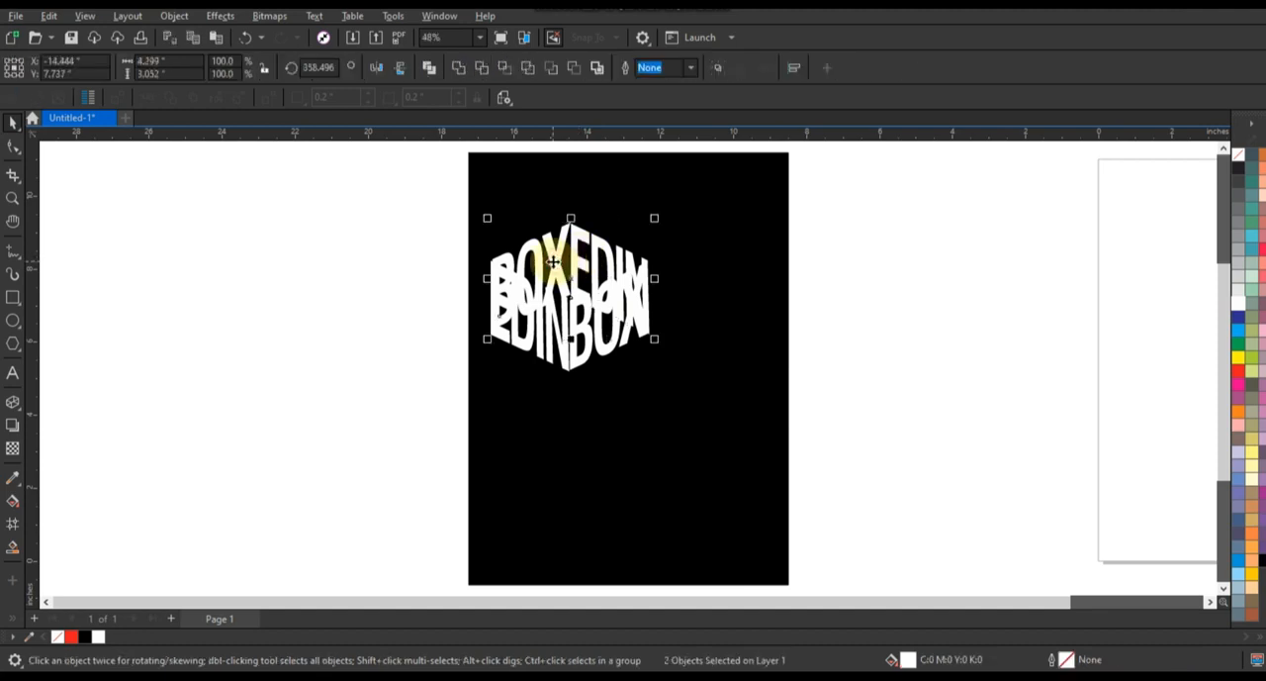
scroll(554, 260, "up", 3)
scroll(684, 294, "down", 2)
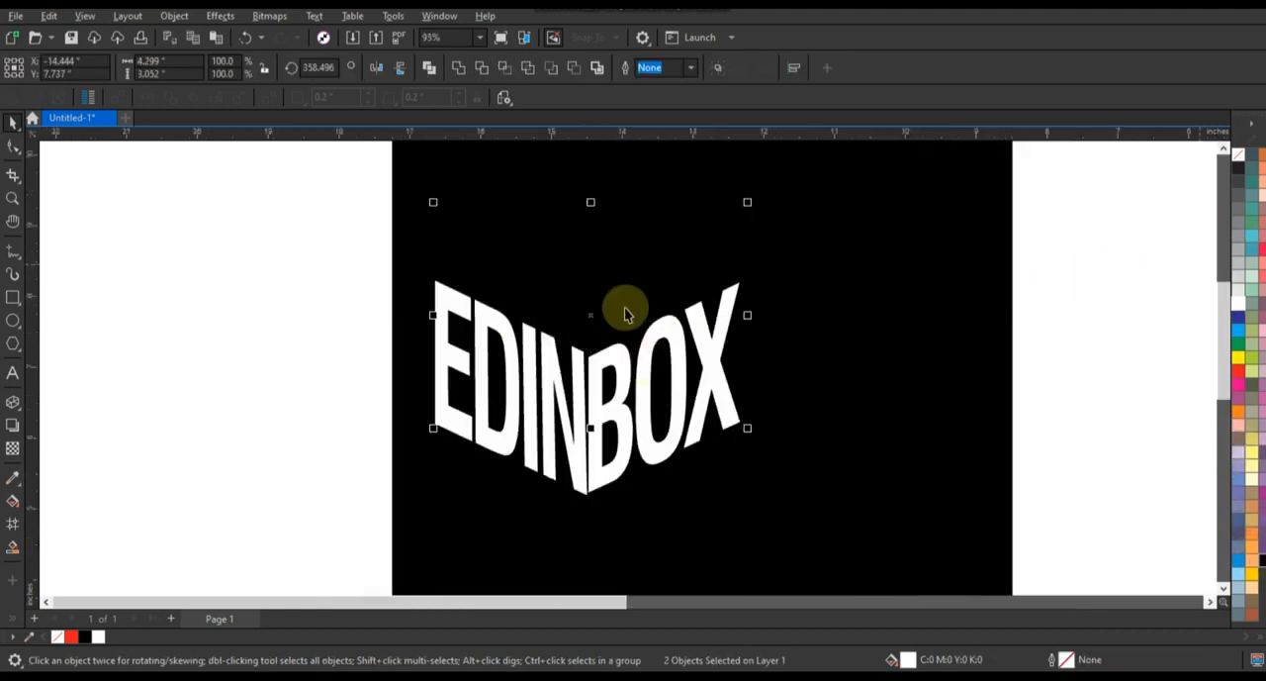
key("g")
left_click_drag(593, 349, 590, 230)
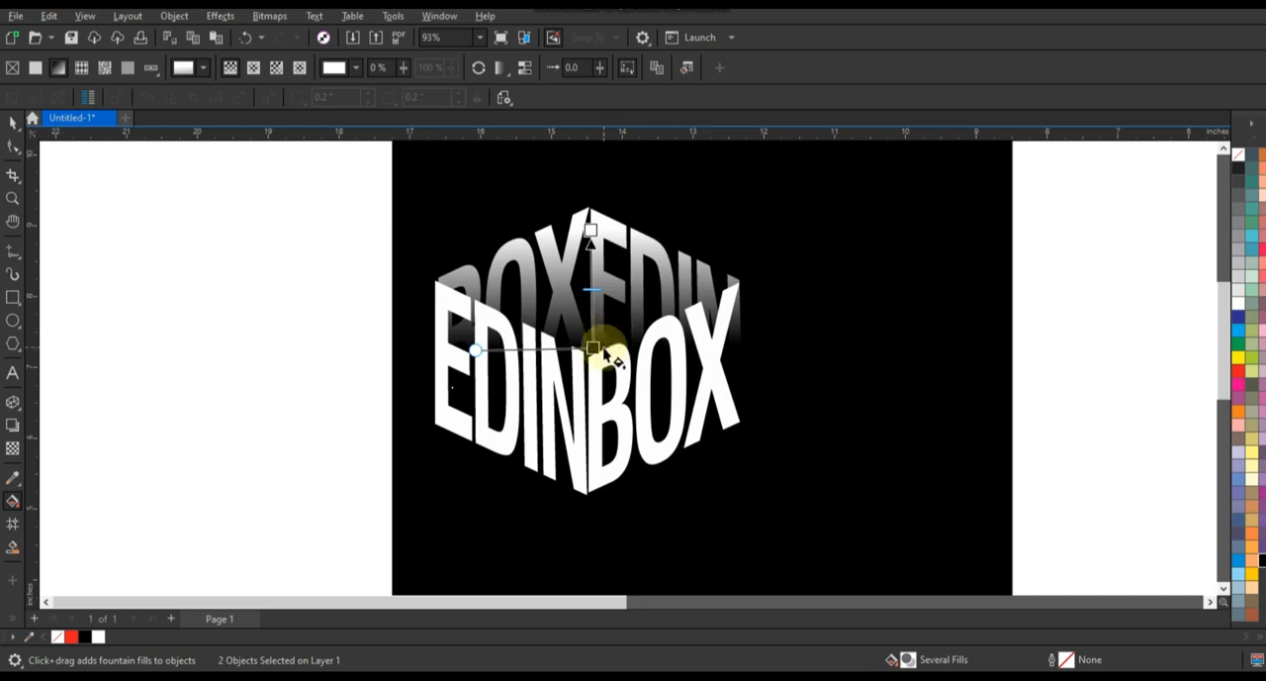
left_click_drag(593, 346, 594, 283)
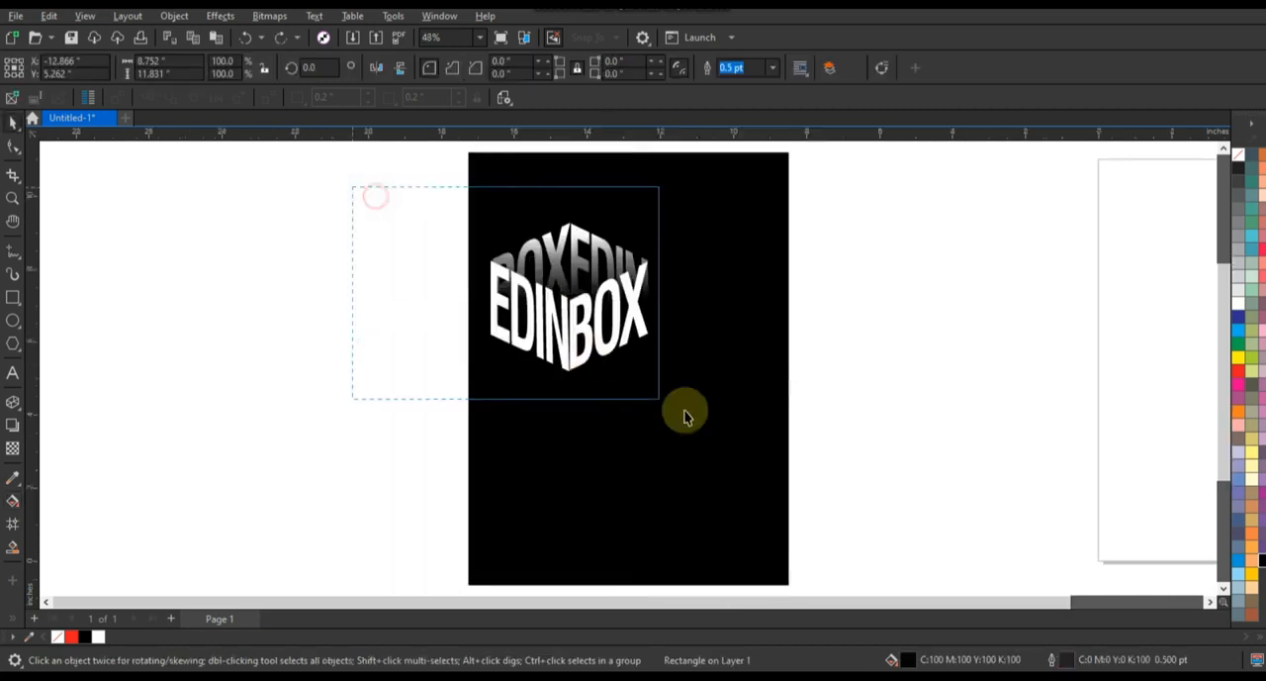
left_click_drag(686, 415, 675, 379)
Duplicate the complete EDINBOX cube twice to form a side-by-side row of three cubes.
left_click_drag(633, 306, 819, 329)
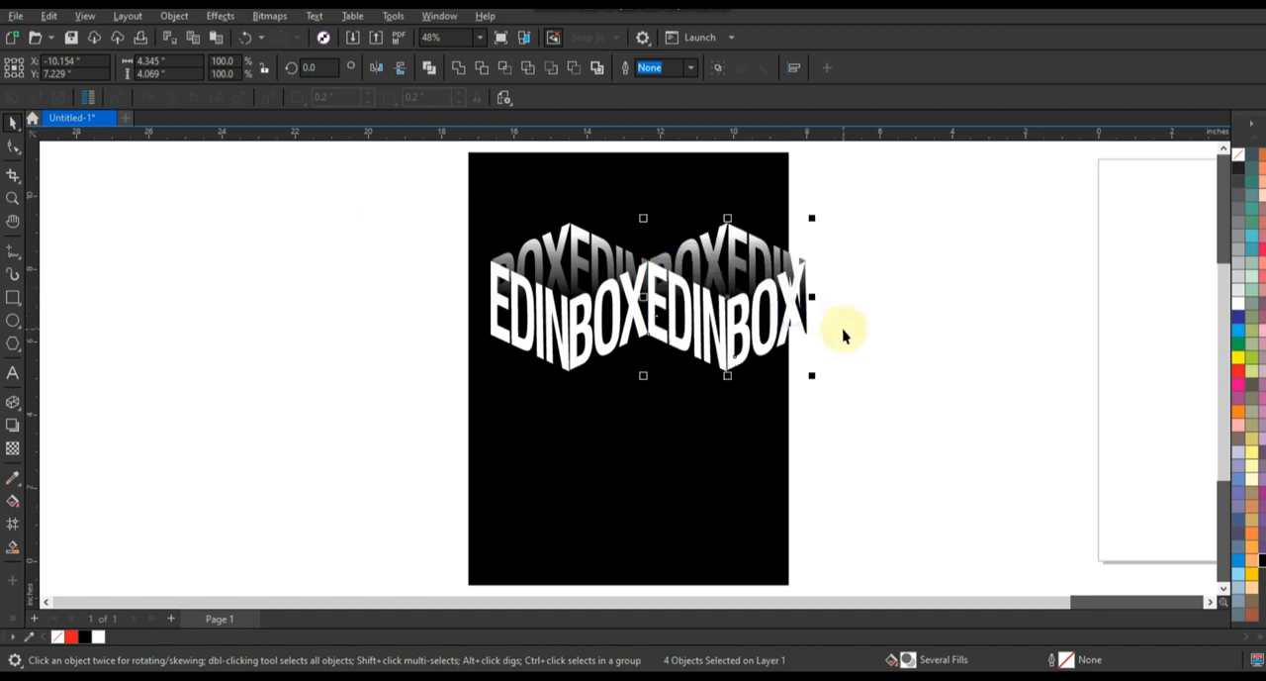
key("ctrl+d")
Apply a black-to-white fountain fill across the middle cube's front EDIN, leaving its left edge shaded grey and its right side white.
left_click(691, 317)
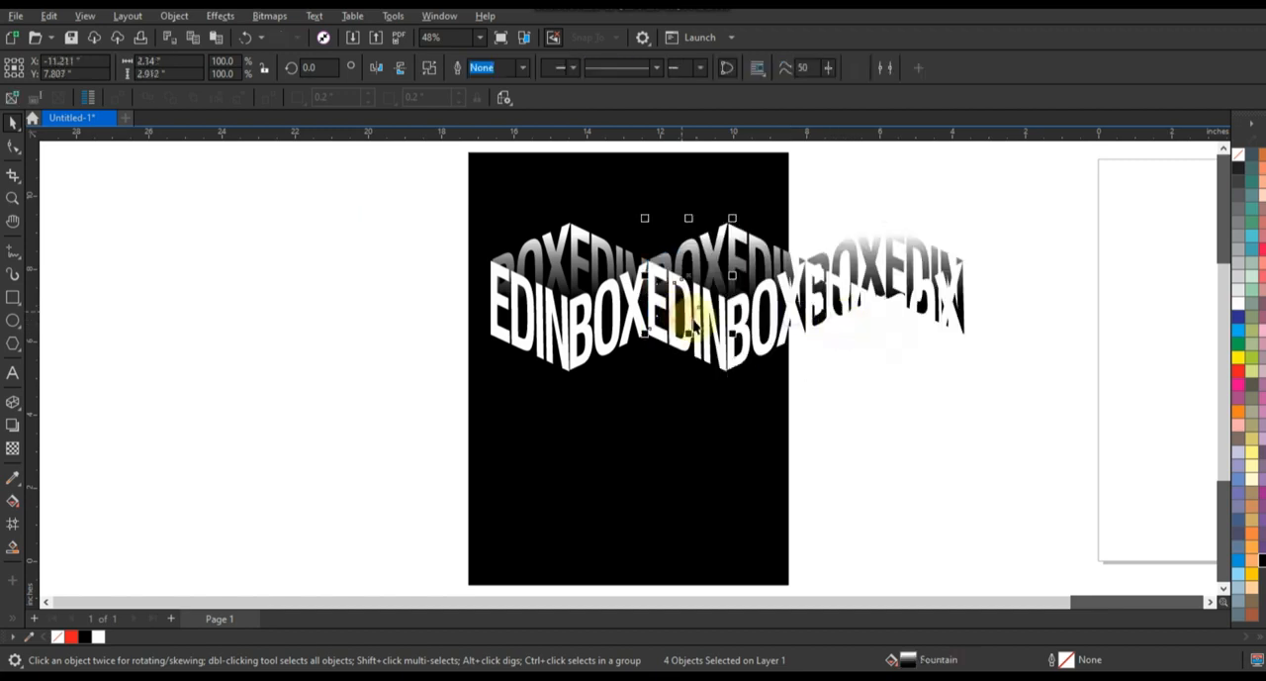
left_click(696, 328)
left_click(1262, 561)
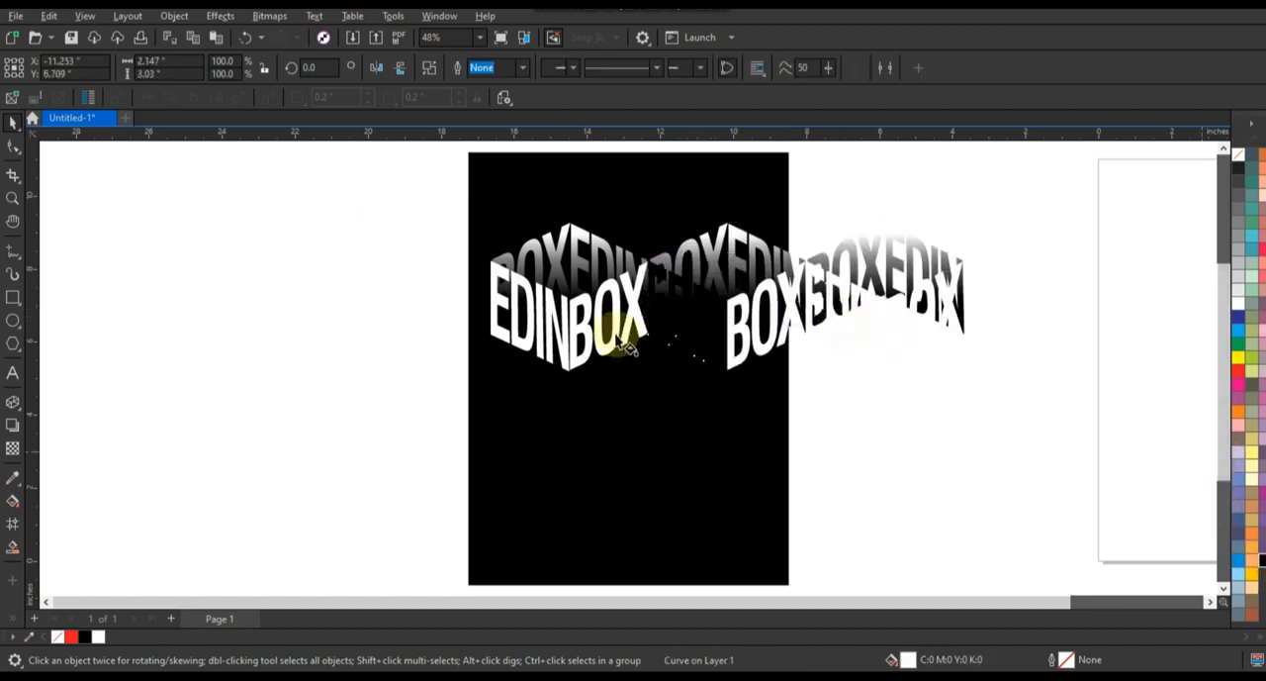
key("g")
left_click_drag(586, 253, 774, 354)
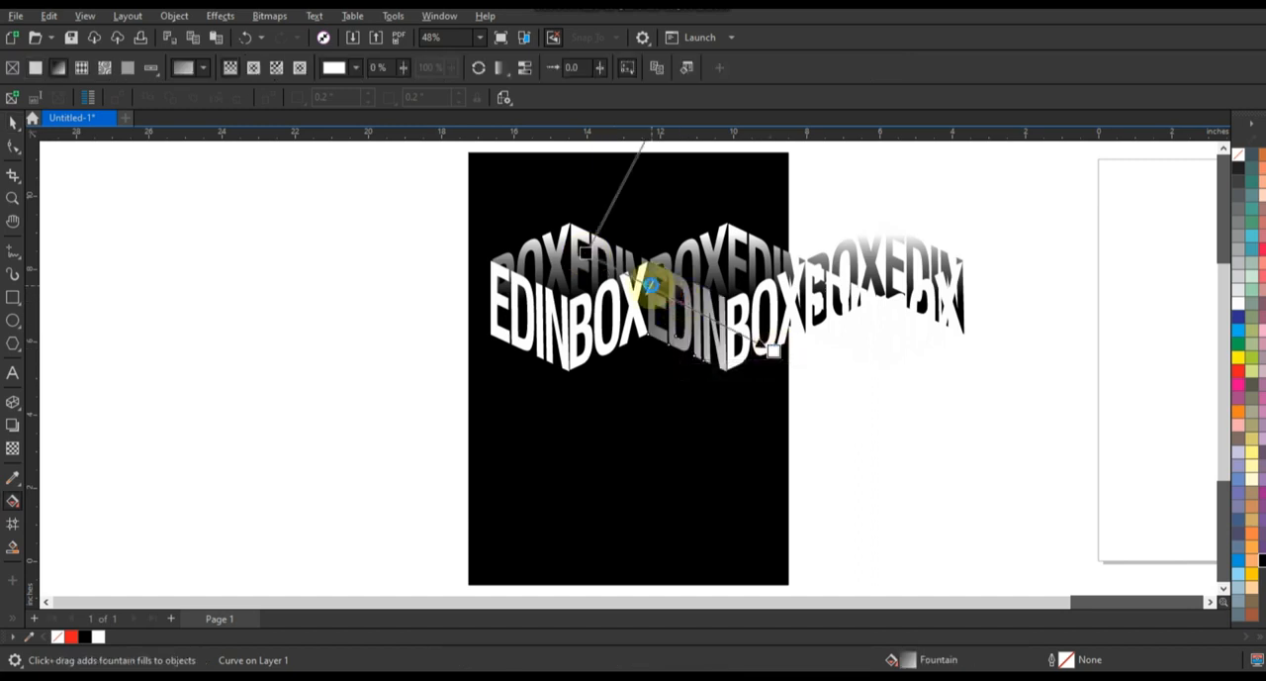
left_click_drag(586, 253, 556, 301)
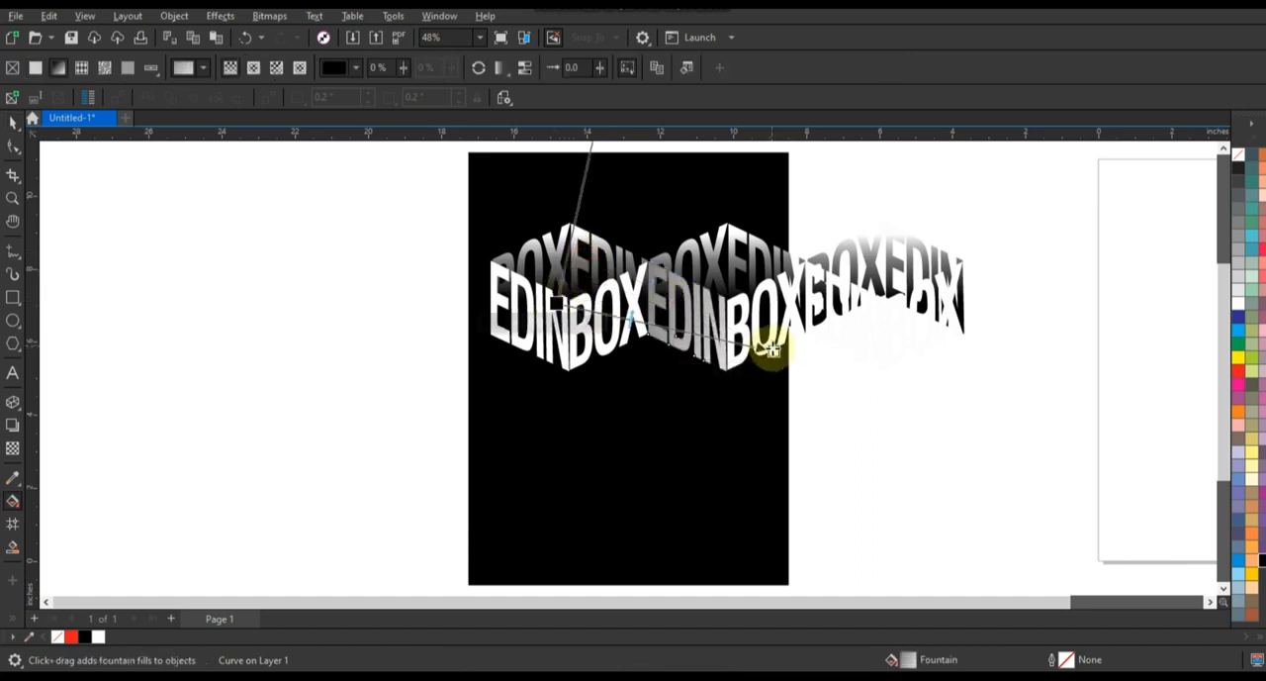
left_click_drag(773, 352, 699, 316)
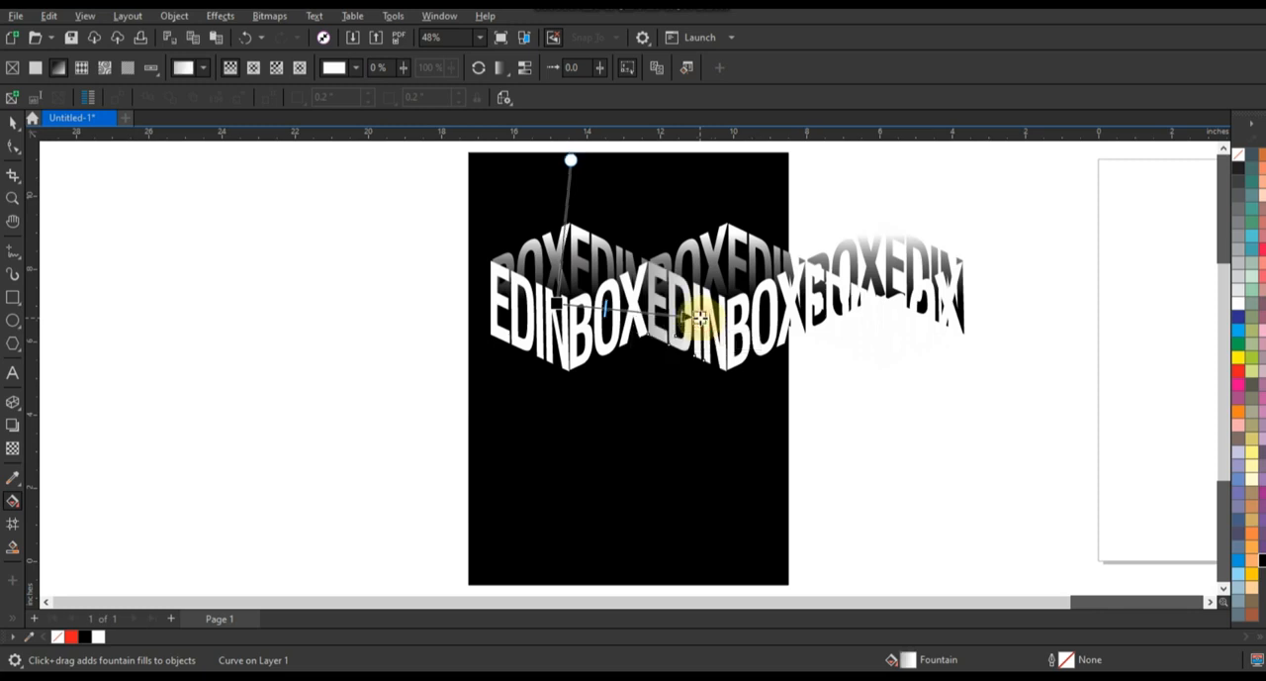
Copy the fill of the middle cube's front EDIN to the third cube's front EDIN.
left_click(14, 122)
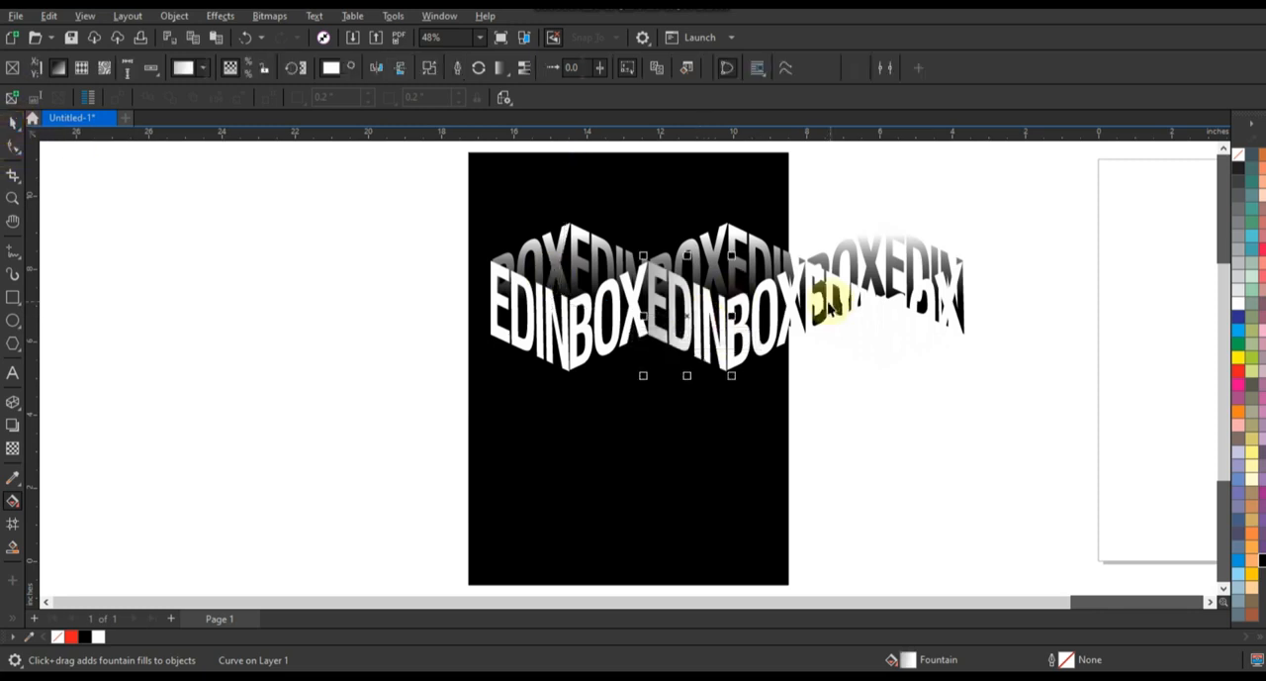
left_click(859, 308)
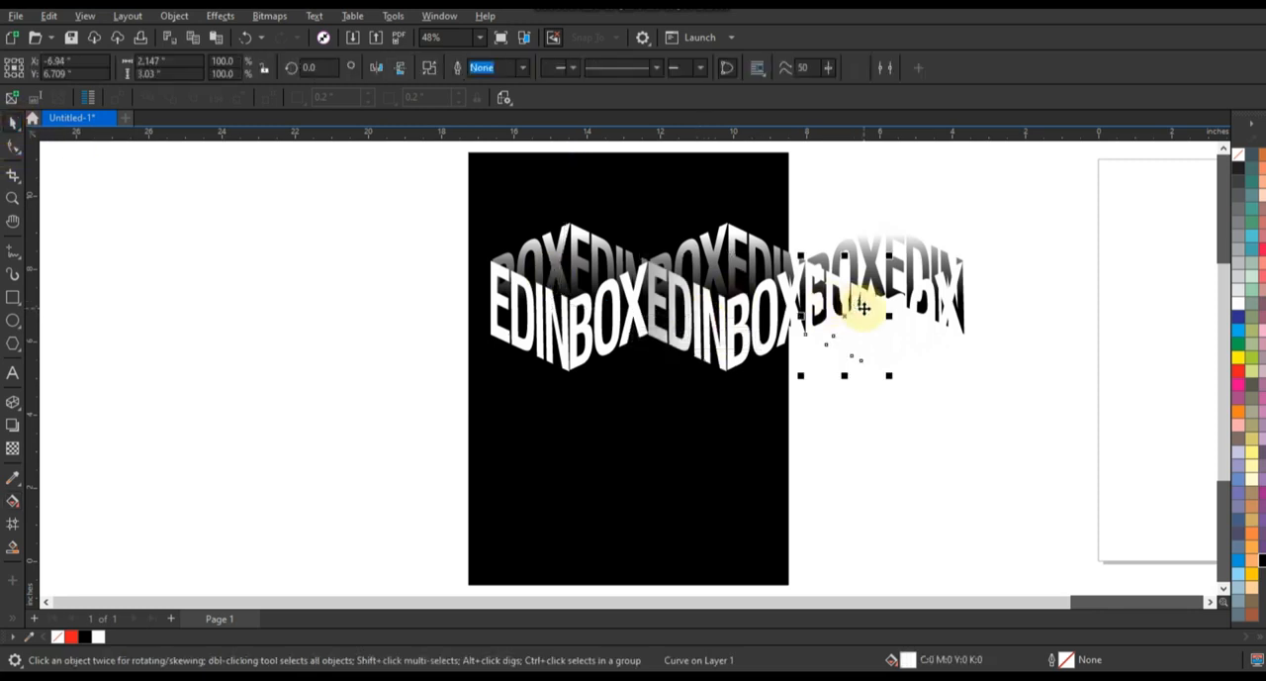
key("ctrl+shift+a")
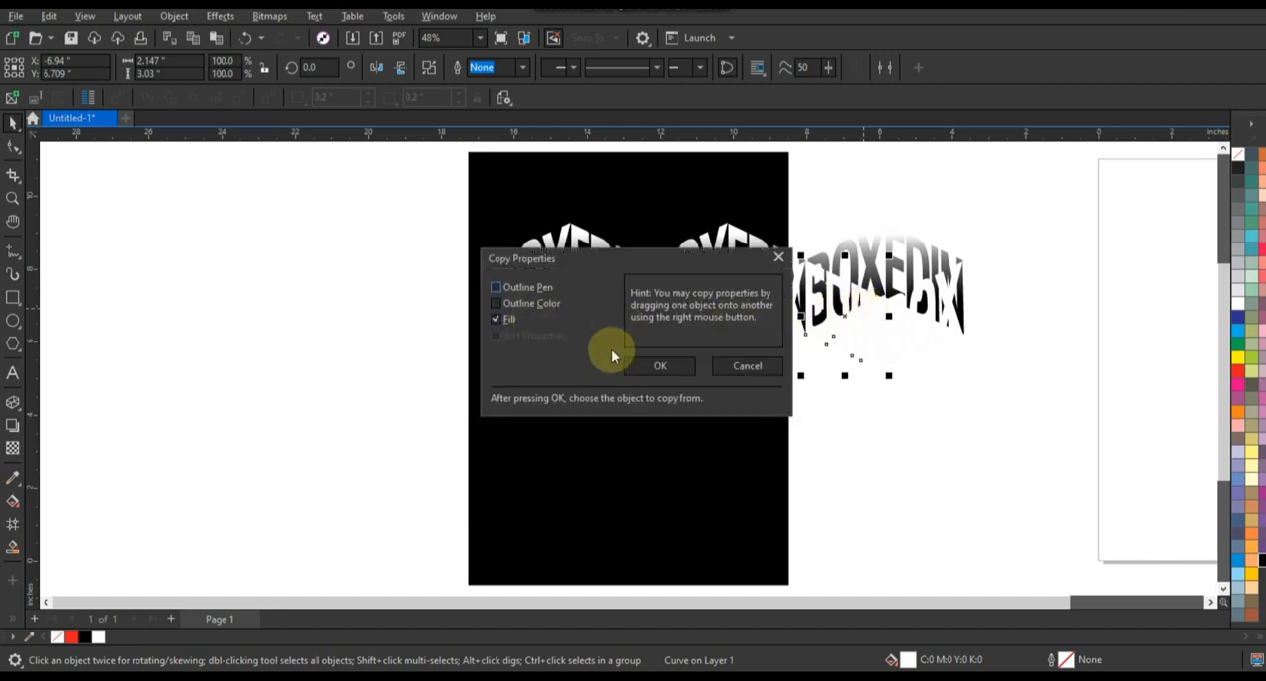
left_click(659, 365)
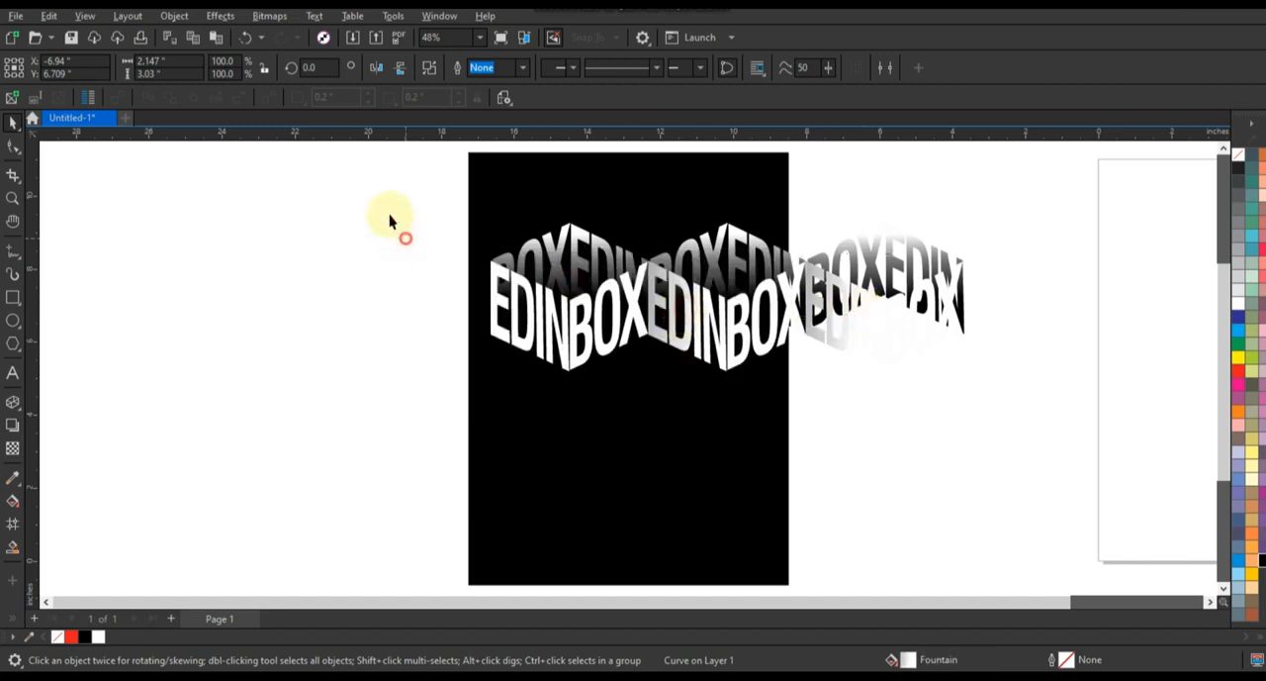
Scale the row of three cubes to about 12.87 by 4.04 inches and align it with the black rectangle's upper left corner.
left_click_drag(385, 188, 1039, 432)
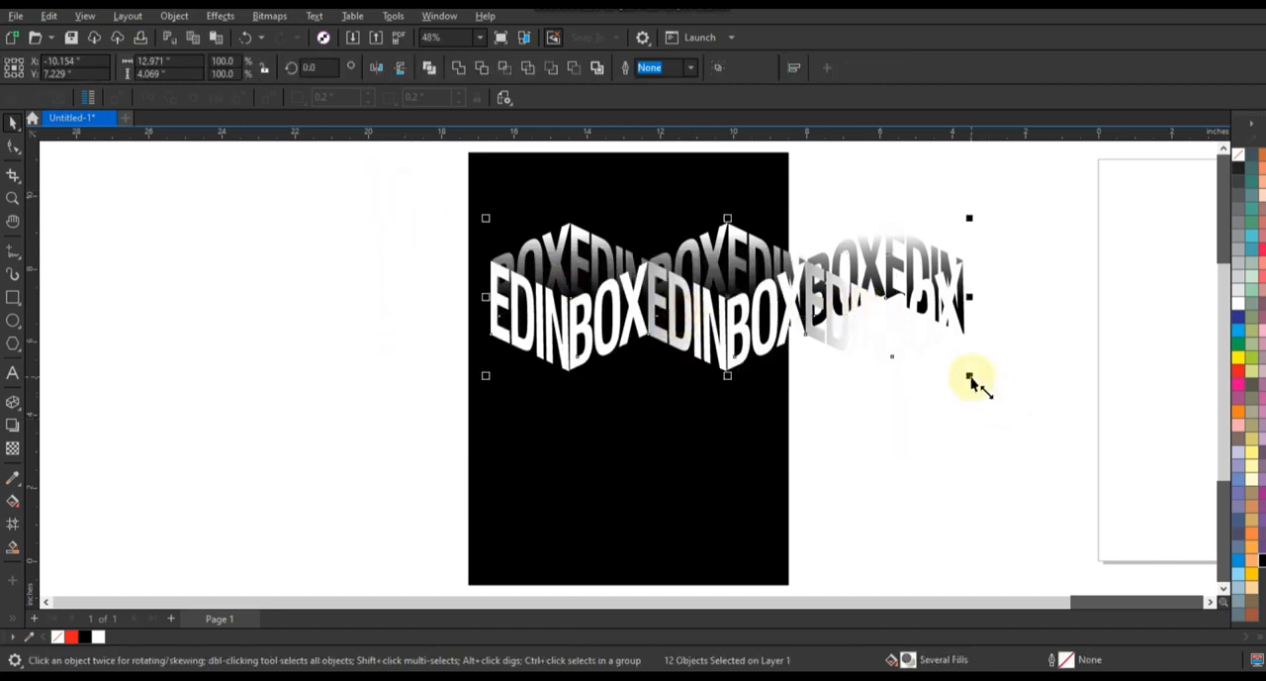
left_click_drag(970, 375, 929, 363)
left_click_drag(851, 298, 986, 304)
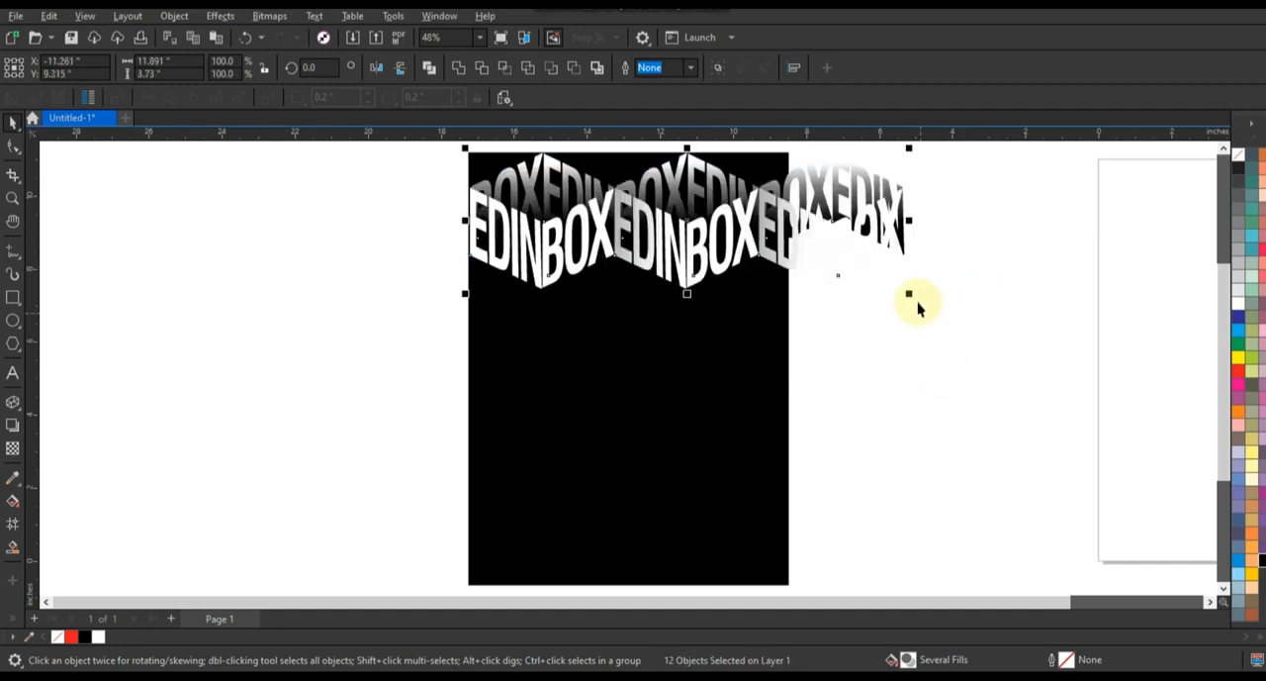
left_click_drag(908, 294, 953, 320)
Place a copy of the row beneath it, offset by half a cube, and copy both rows below to cover the rectangle.
left_click_drag(834, 231, 755, 353)
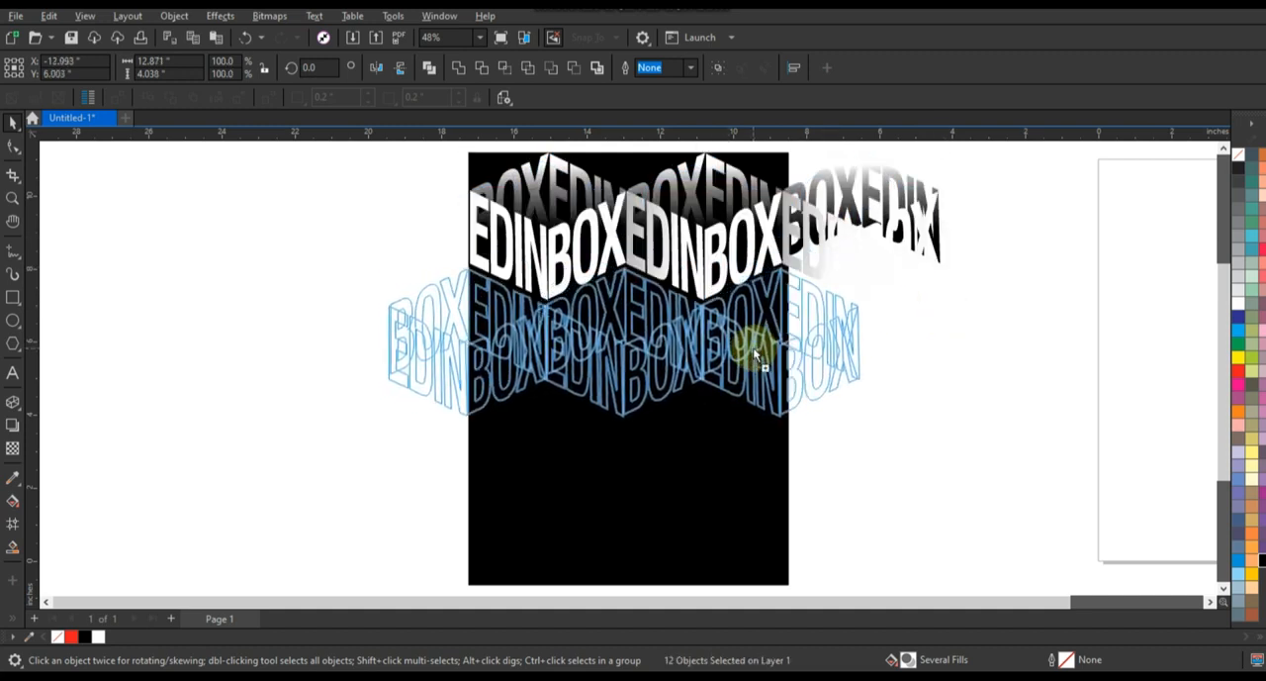
left_click_drag(753, 348, 751, 344)
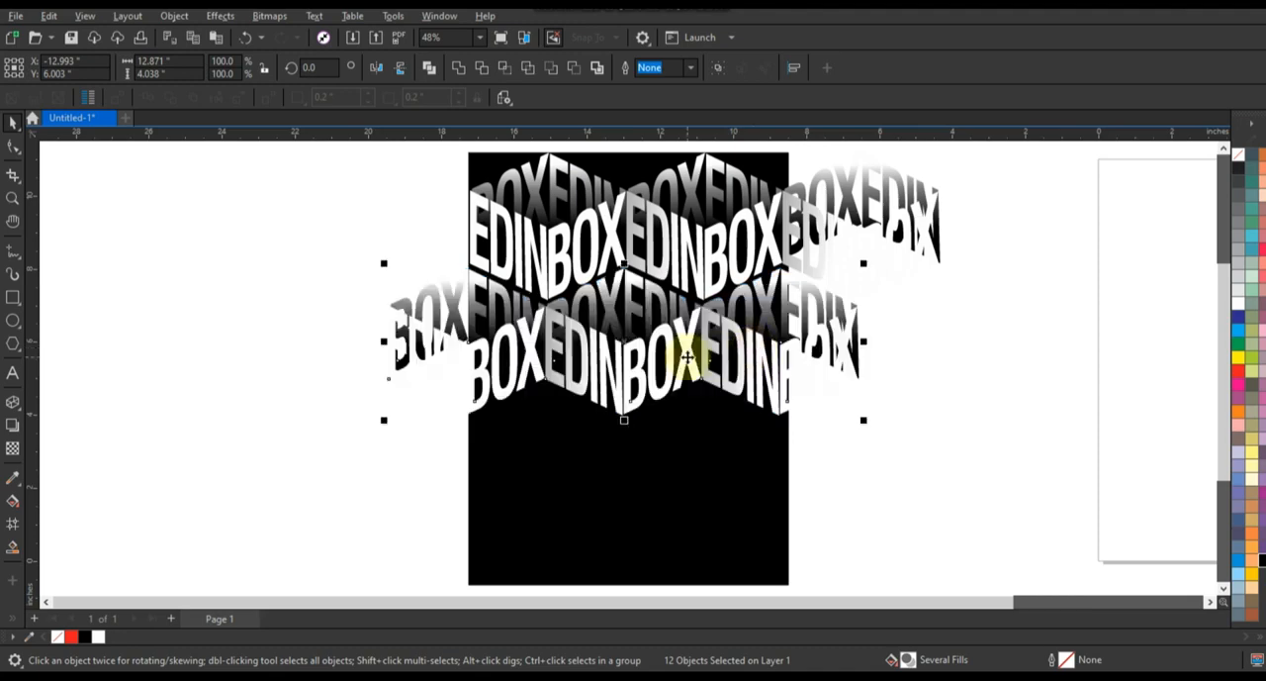
left_click_drag(1026, 147, 267, 480)
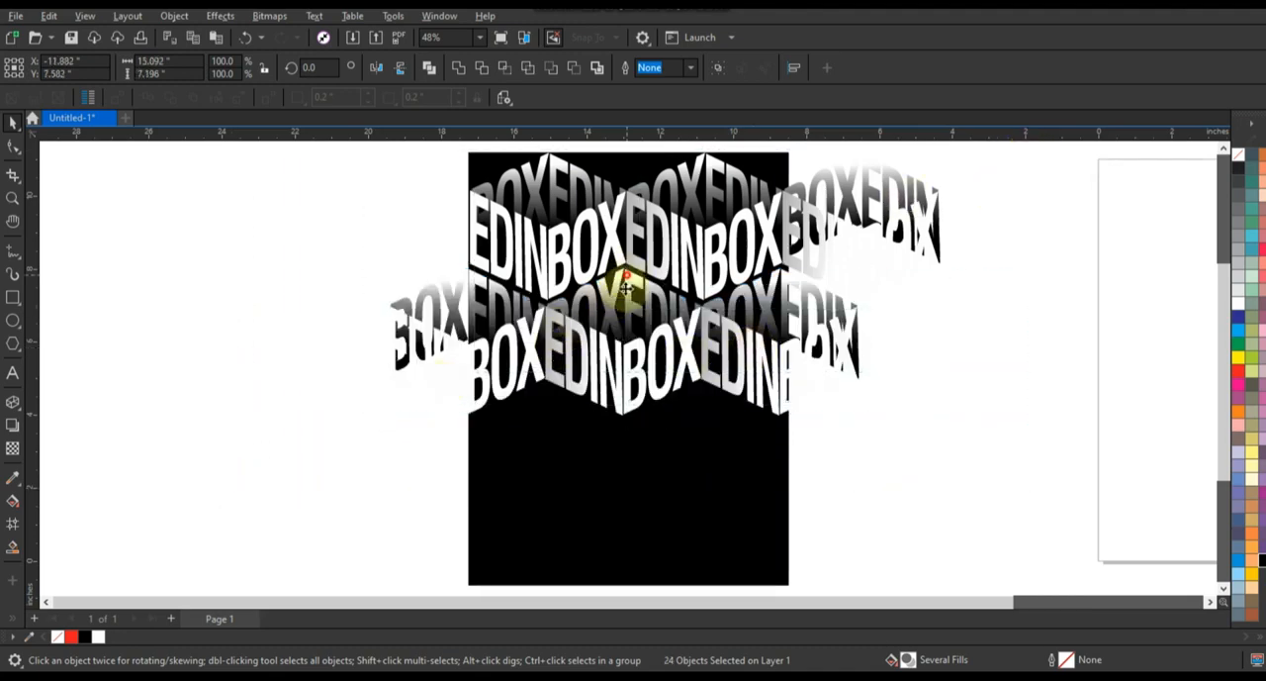
left_click_drag(626, 287, 621, 506)
right_click(622, 506)
left_click(1020, 414)
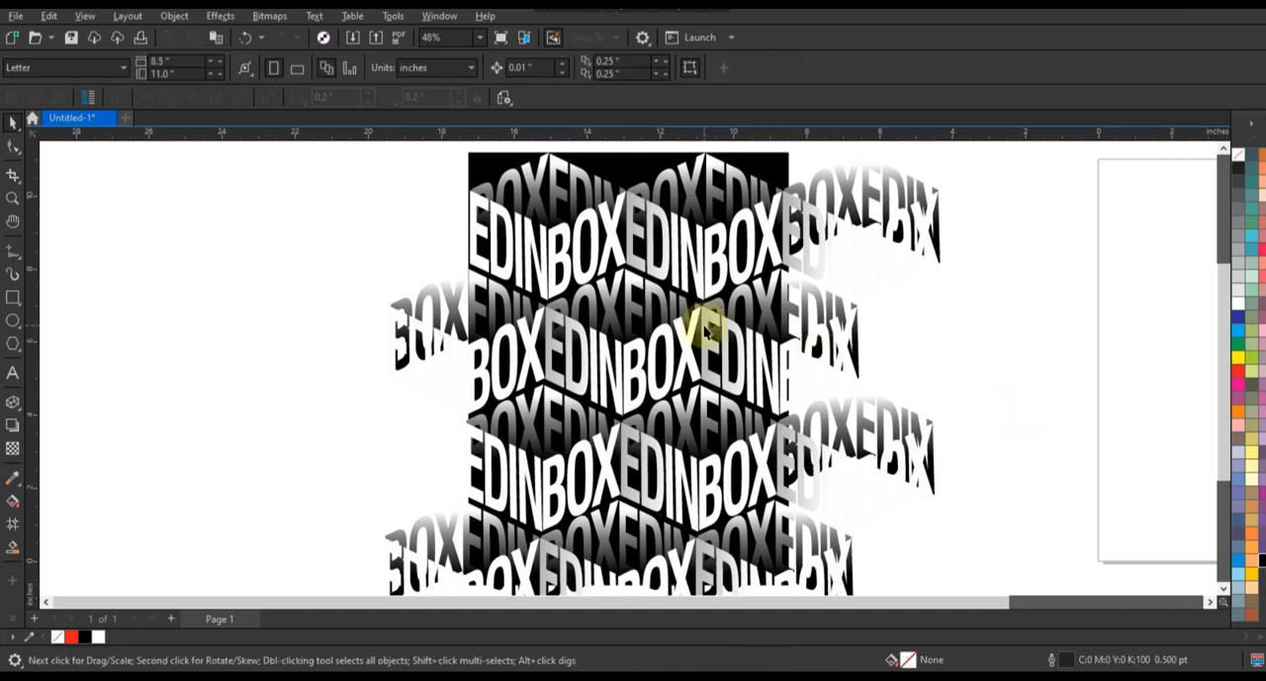
PowerClip all the lettering inside the black rectangle and preview the design full-screen.
scroll(706, 330, "down", 1)
left_click_drag(458, 169, 912, 532)
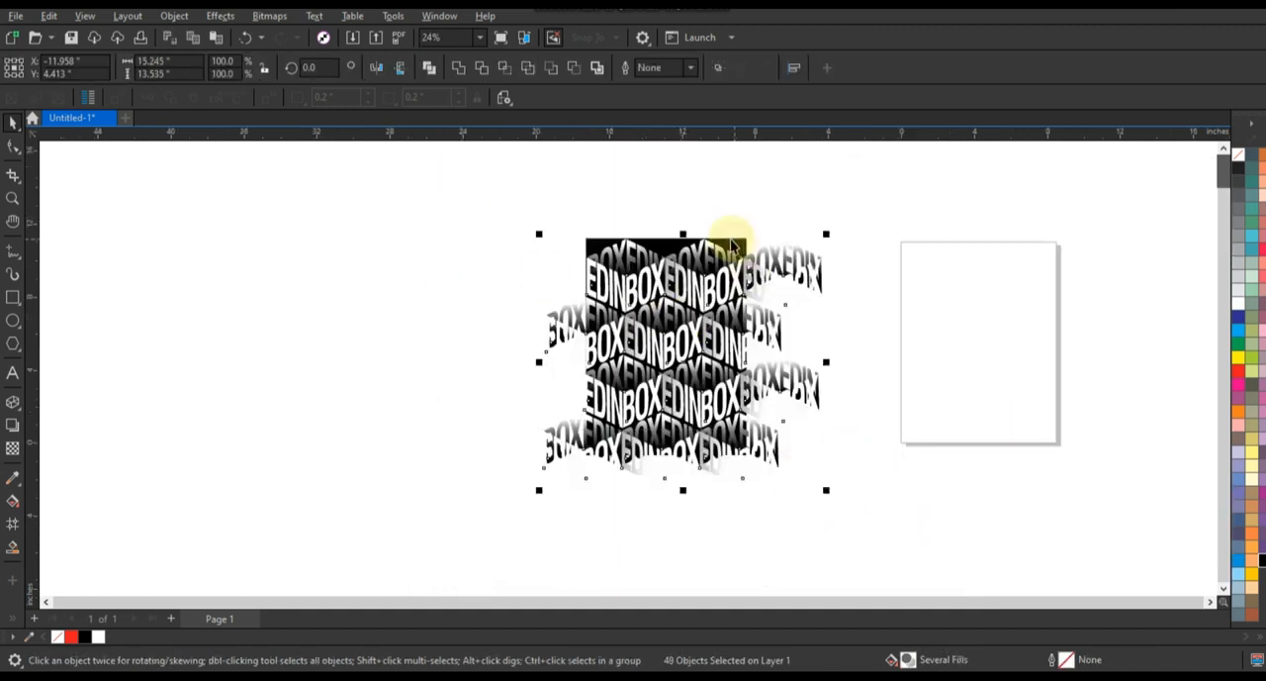
key("ctrl+1")
left_click(728, 243)
key("F4")
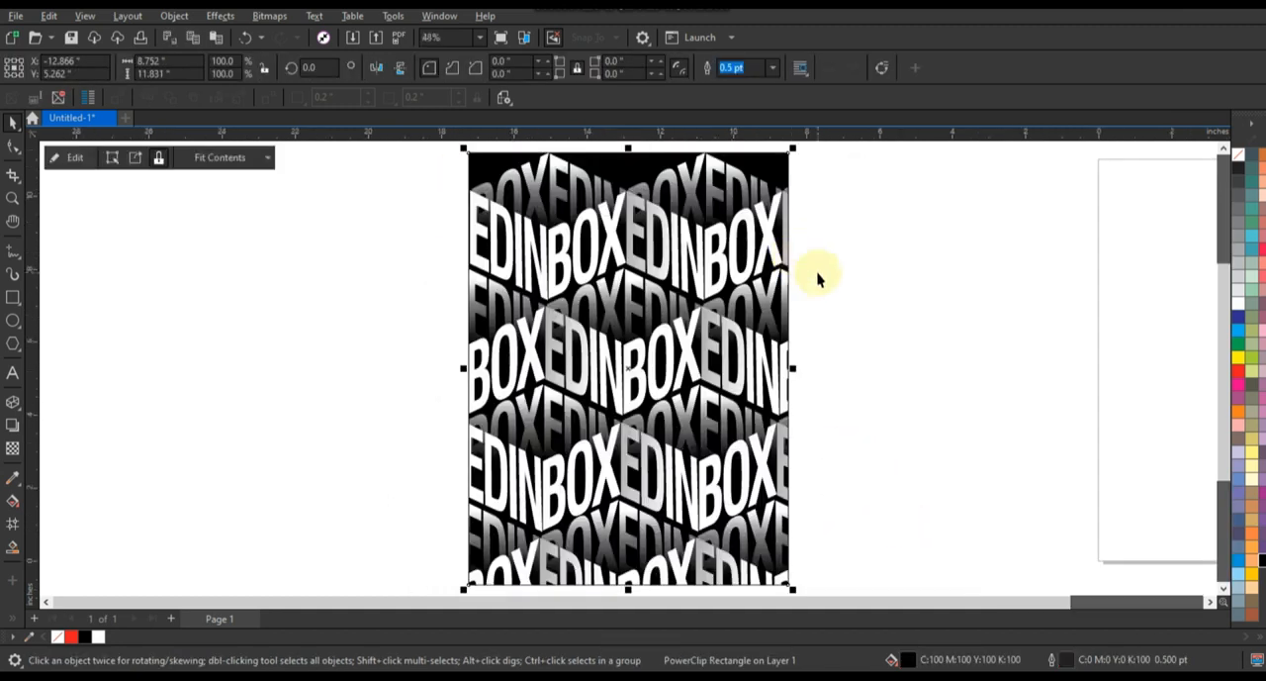
key("F9")
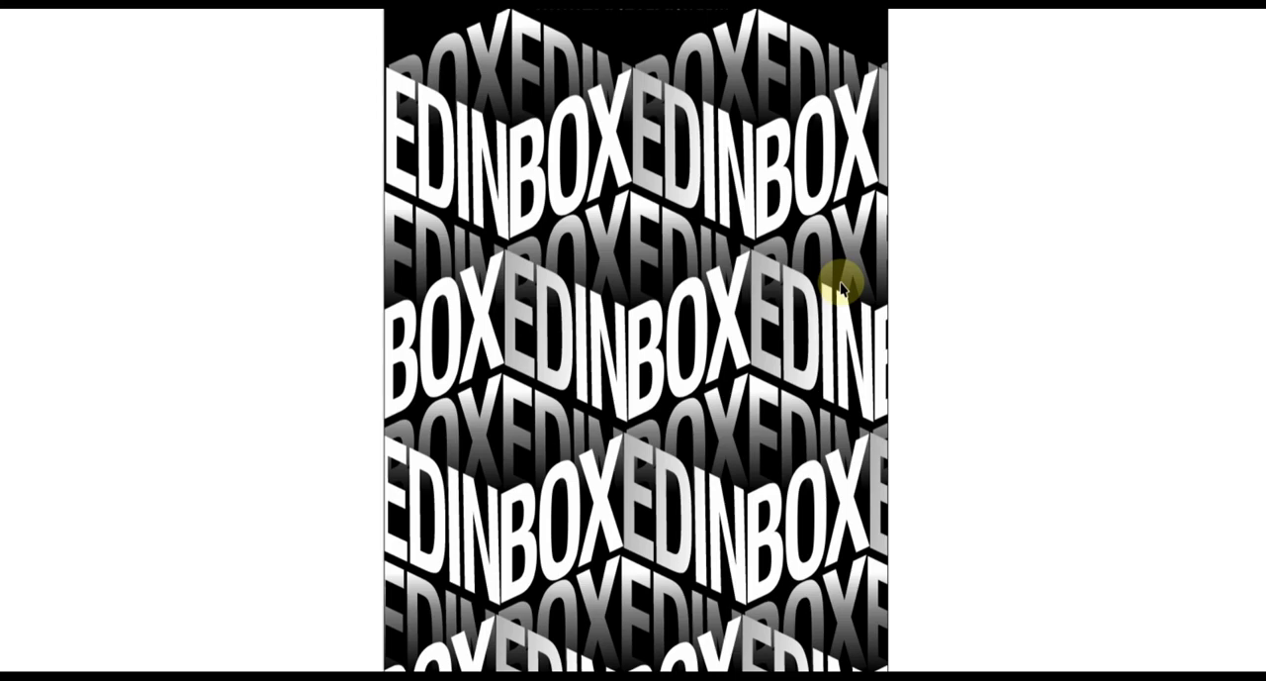